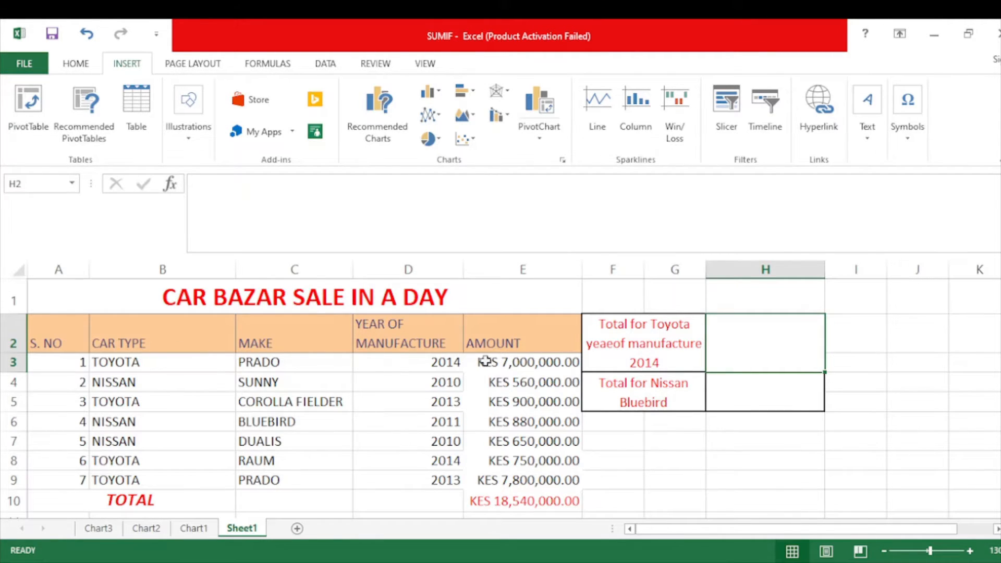
Examine the car type, make, year of manufacture and amount data alongside the label for the Toyota 2014 total
left_click_drag(138, 359, 131, 480)
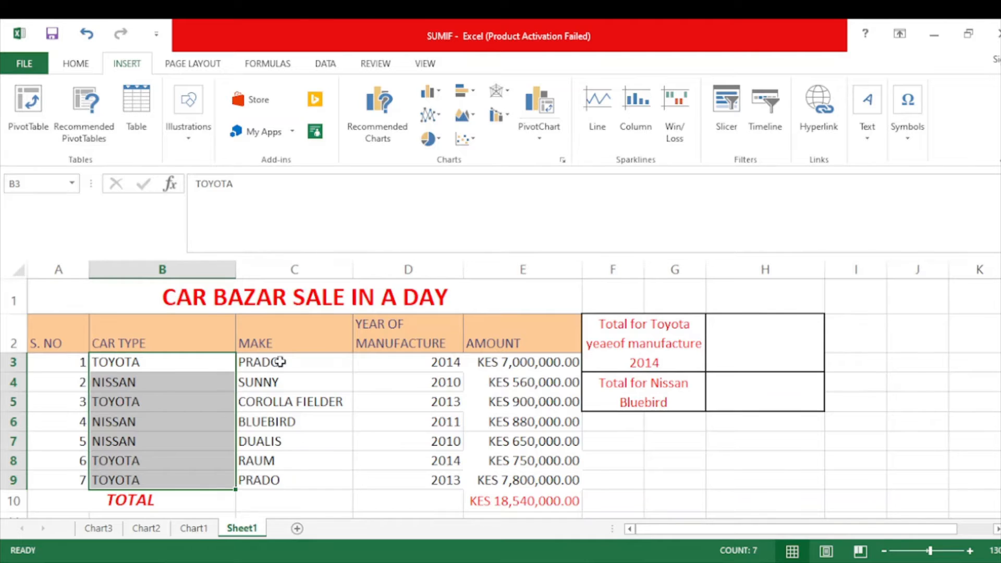
left_click_drag(276, 360, 272, 476)
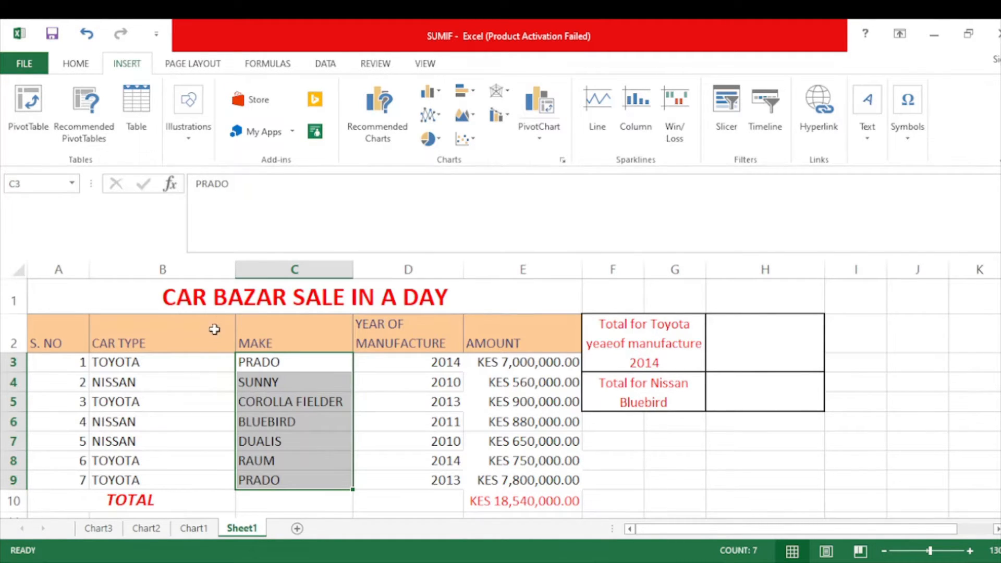
left_click(185, 361)
left_click_drag(182, 372, 179, 440)
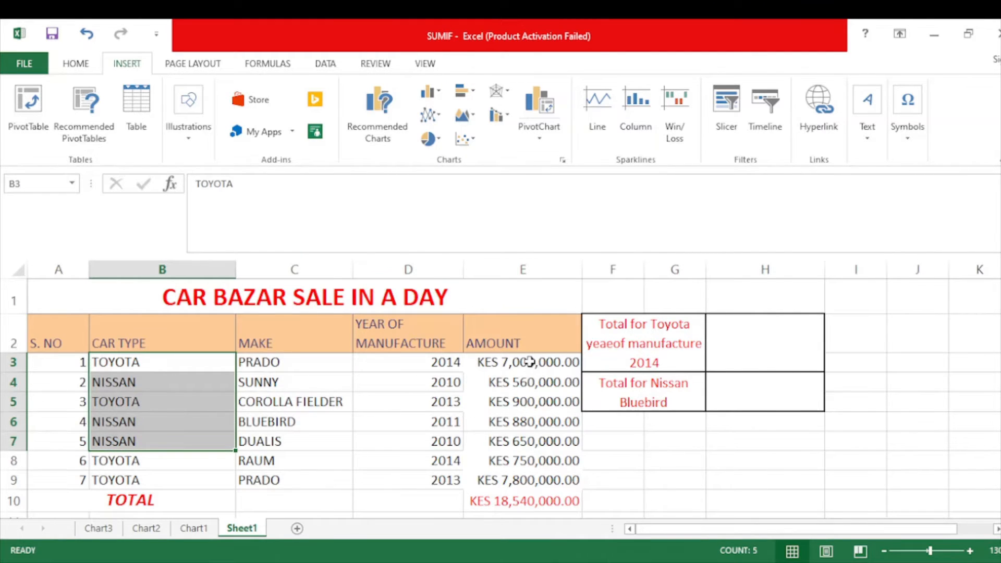
left_click_drag(530, 364, 522, 480)
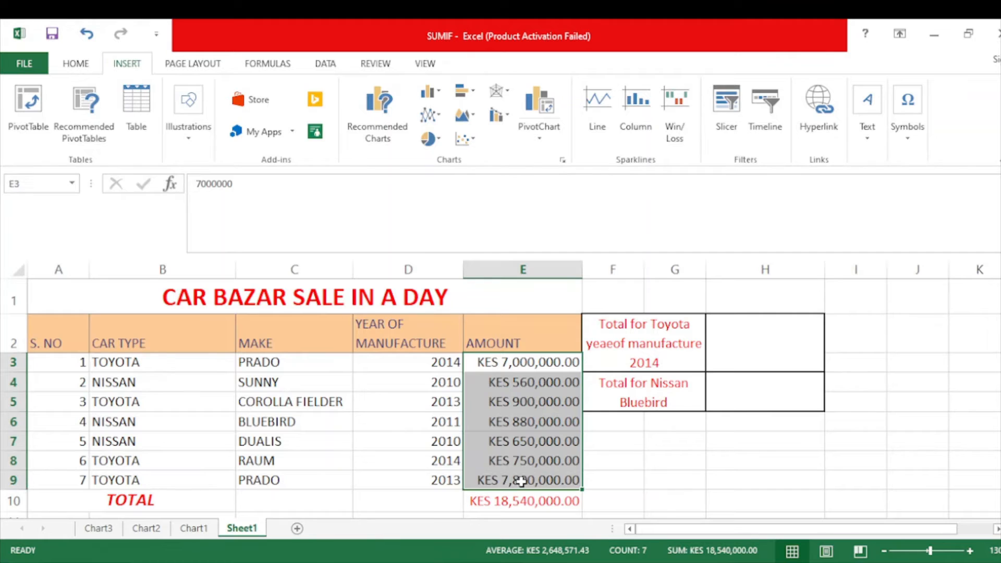
left_click(625, 353)
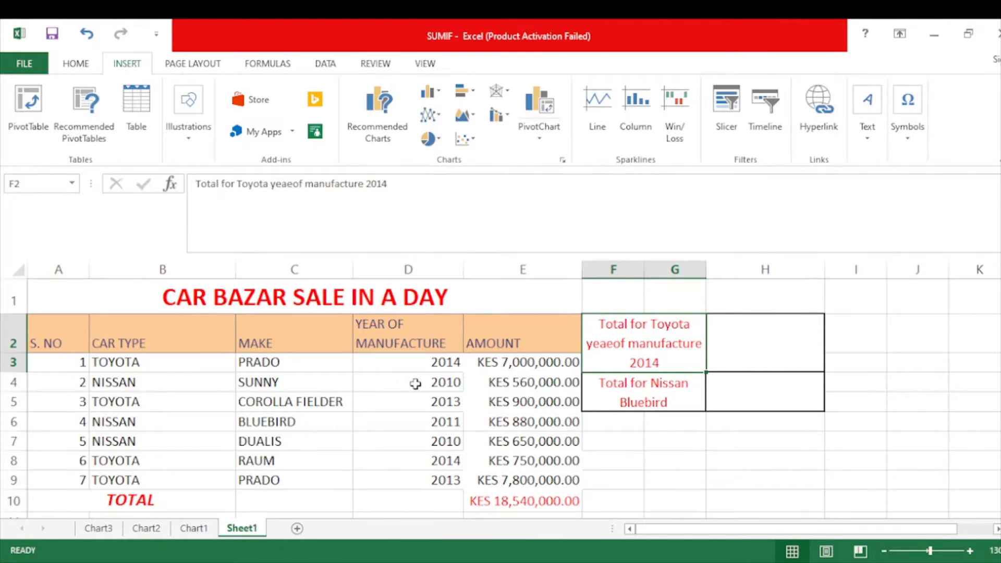
left_click(125, 361)
left_click_drag(124, 361, 125, 408)
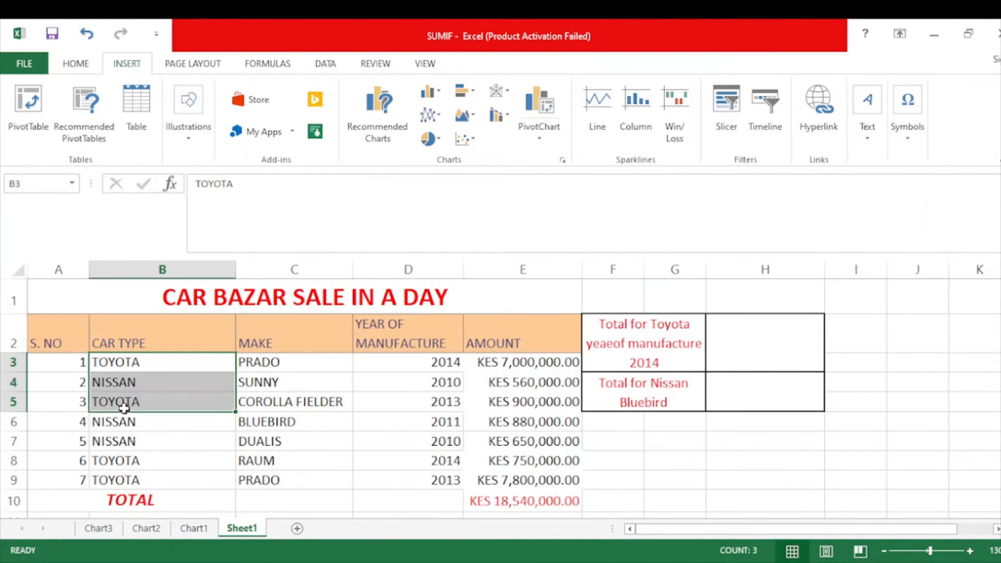
left_click(158, 331)
left_click(266, 334)
left_click(415, 332)
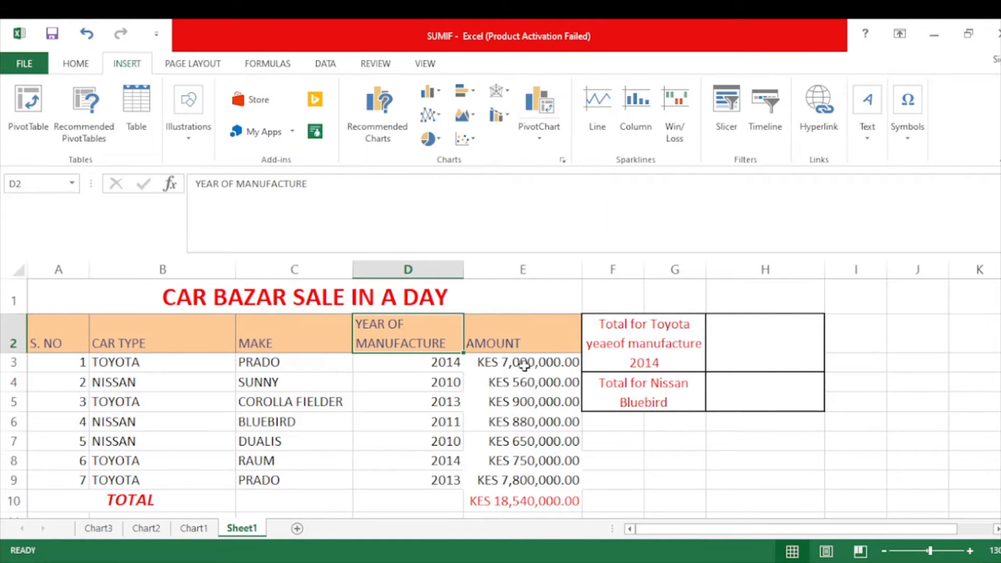
Correct the misspelled label in F2 so it reads "Total for Toyota year of manufacture 2014"
double_click(635, 343)
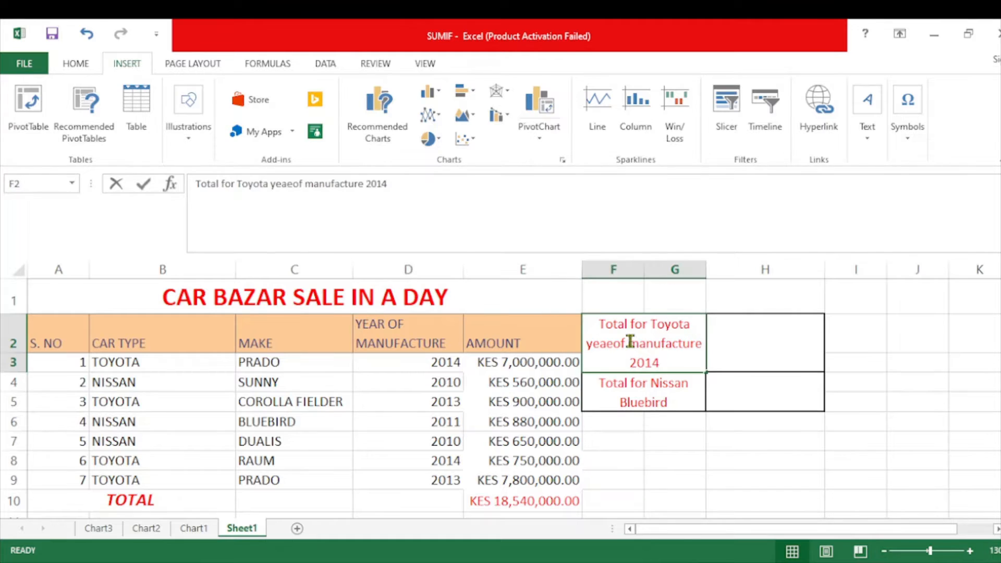
left_click(613, 343)
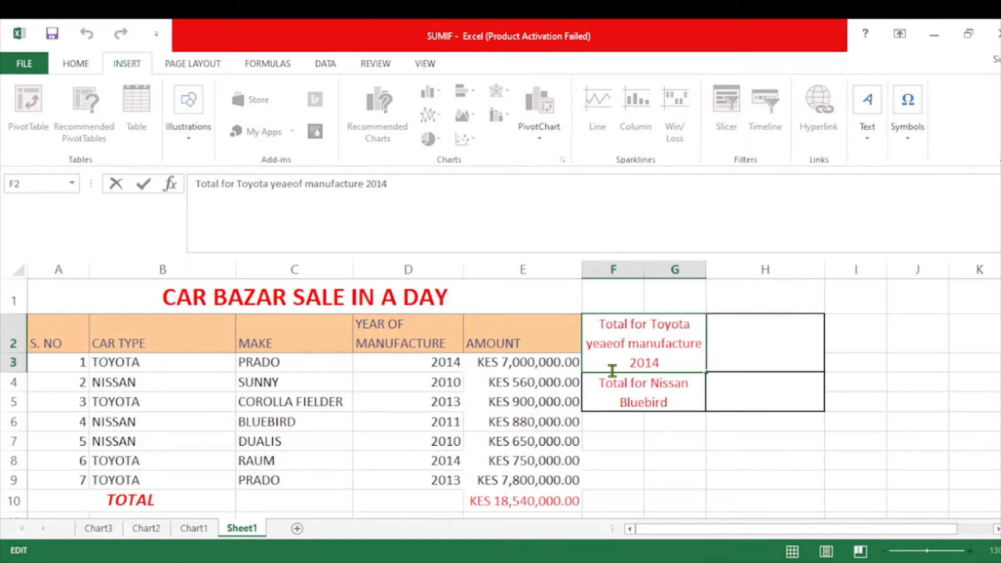
key("BackSpace")
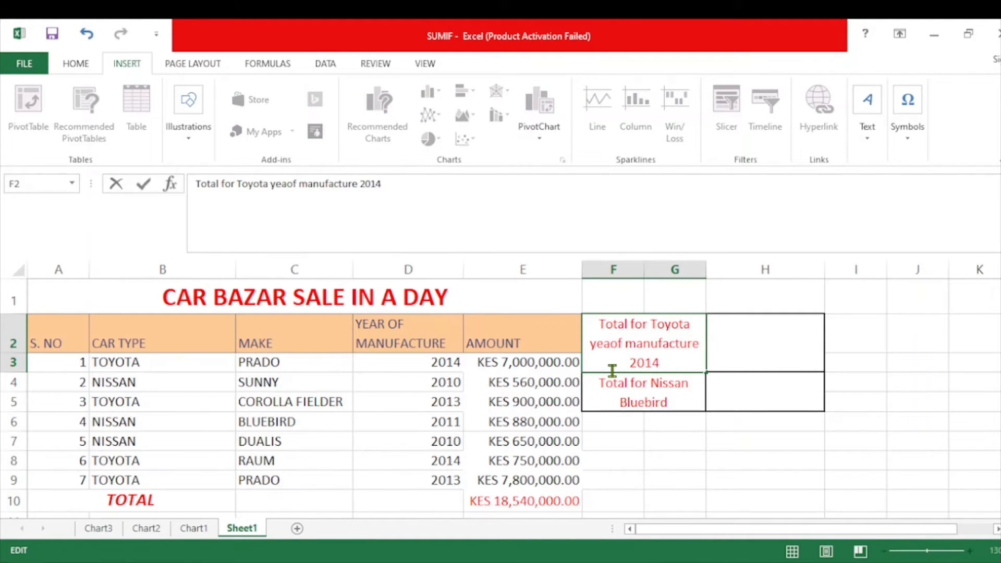
type("r")
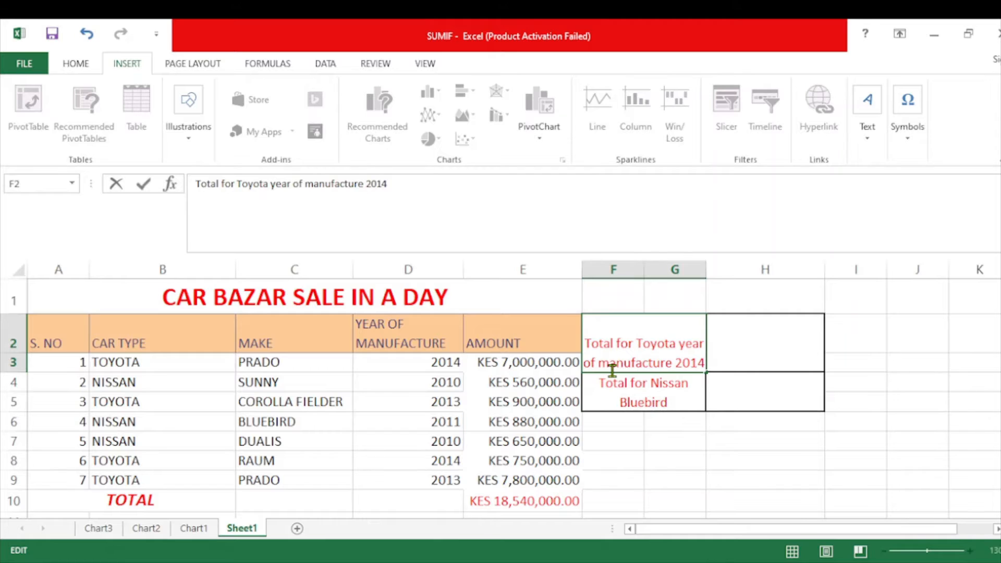
left_click(714, 346)
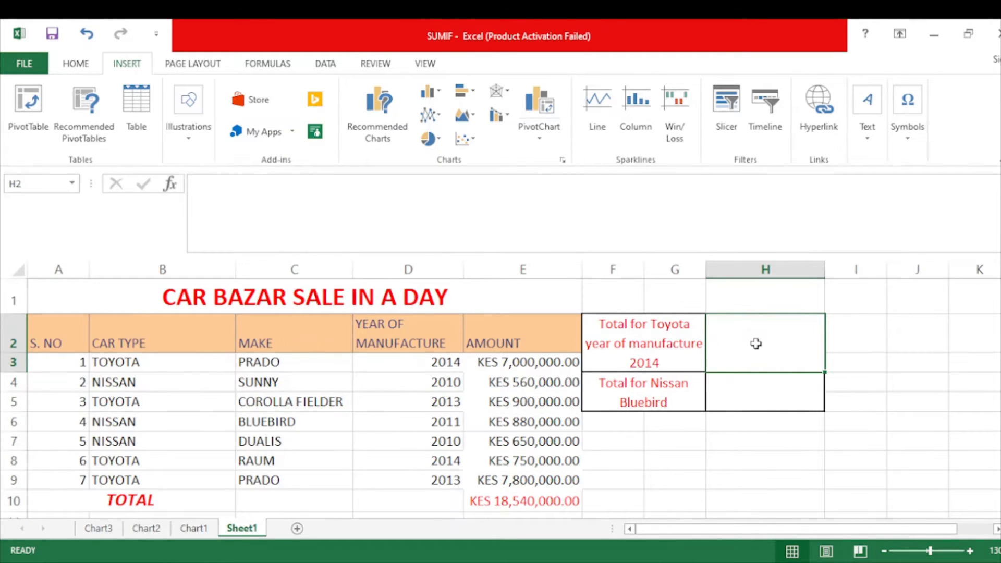
Start a SUMIFS formula in H2 with the amounts E3:E9 as the sum range
type("=")
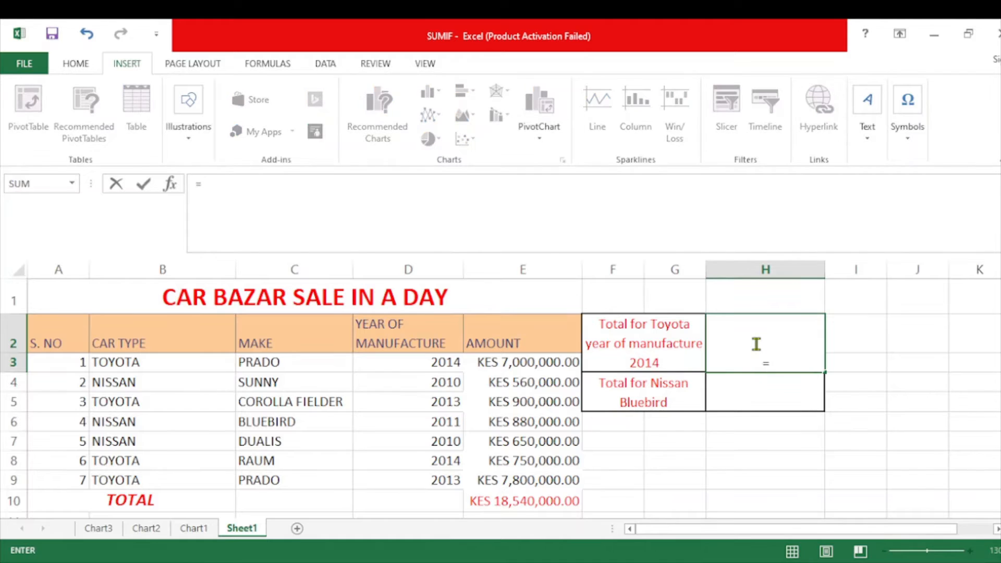
type("SUMIFS(")
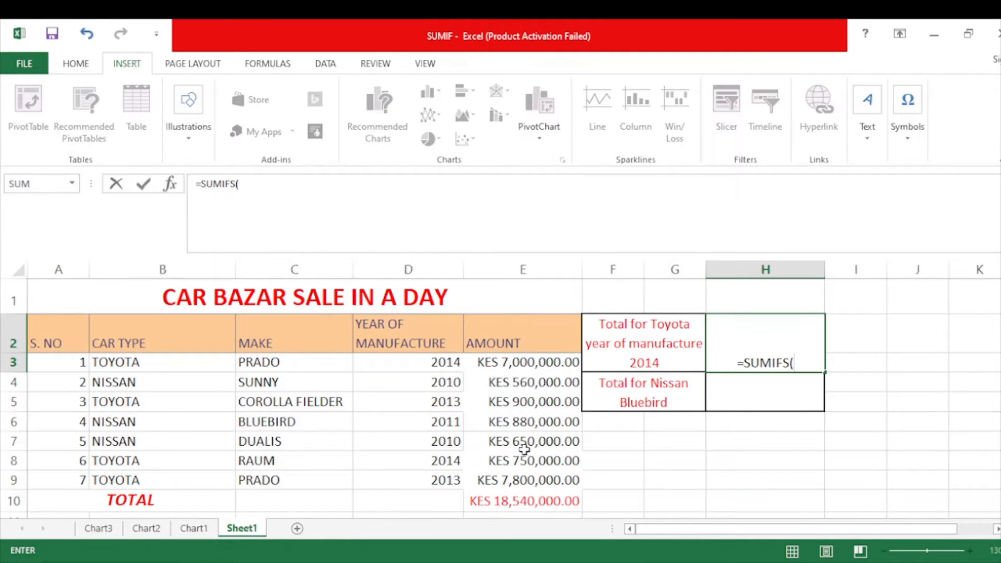
left_click(521, 369)
left_click_drag(521, 371, 520, 477)
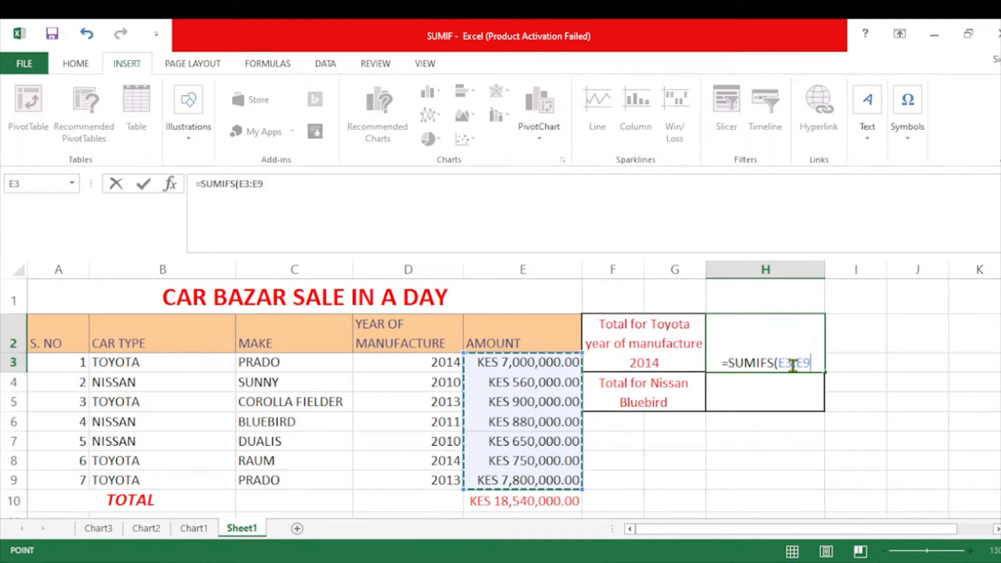
type(",")
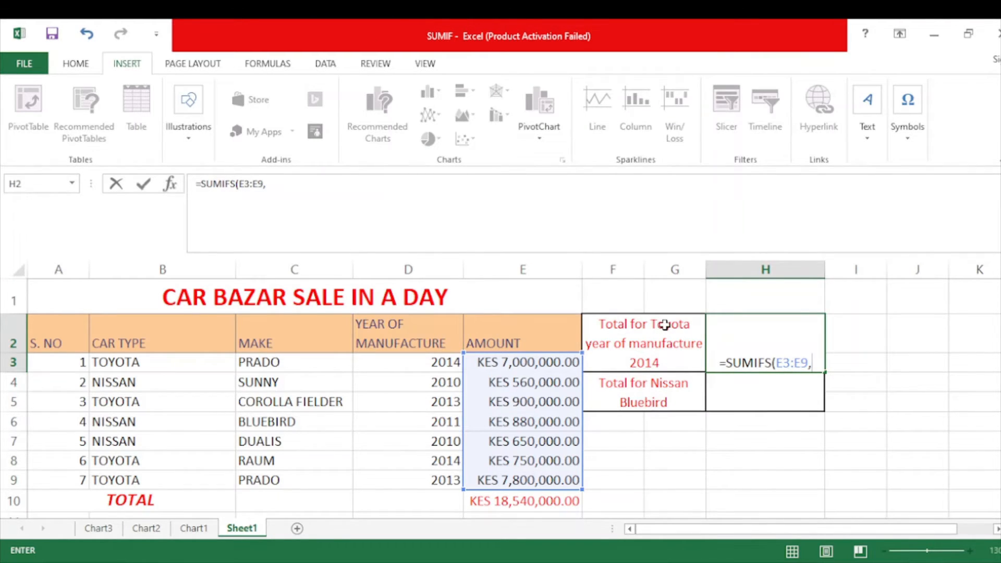
Add the car types B3:B9 as the first criteria range of the H2 formula, with "TOYOTA" as its criterion
left_click(143, 361)
left_click_drag(142, 374, 138, 478)
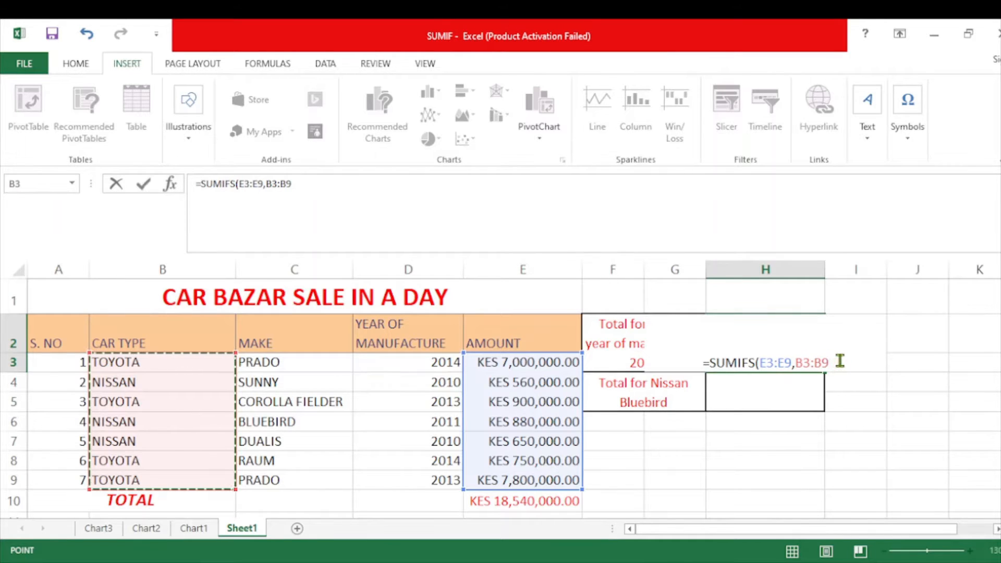
type(",")
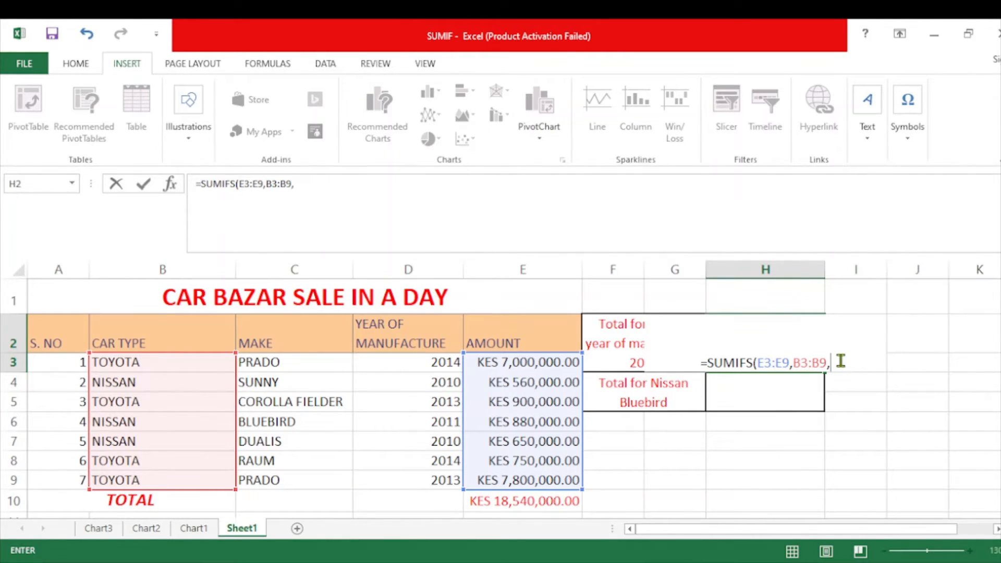
type("\"\"")
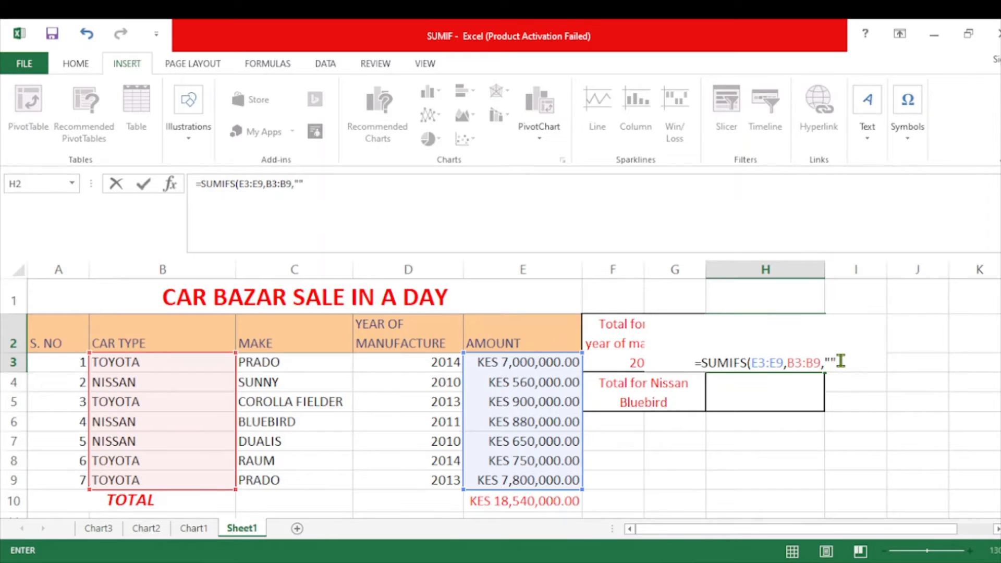
key("Left")
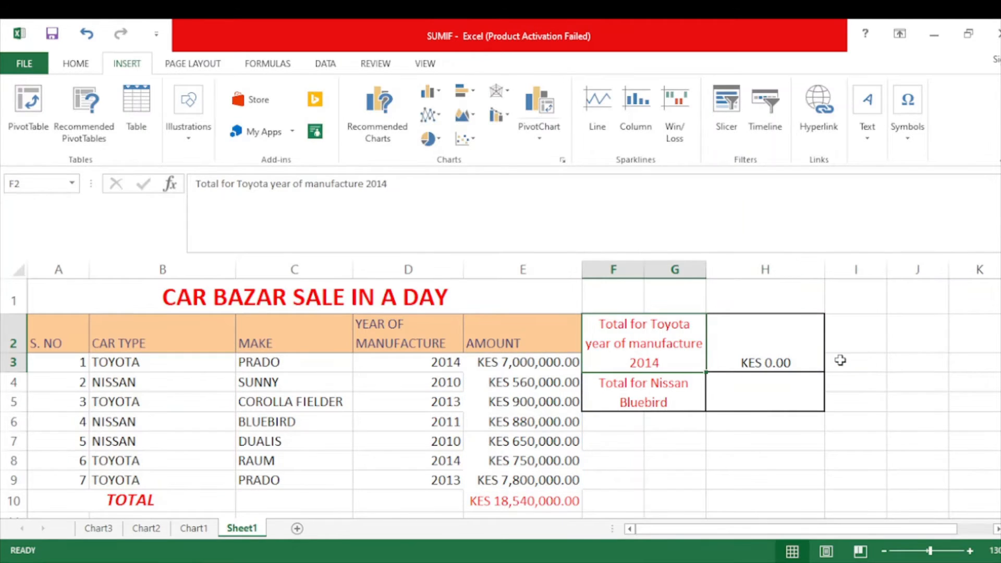
left_click(759, 339)
double_click(760, 339)
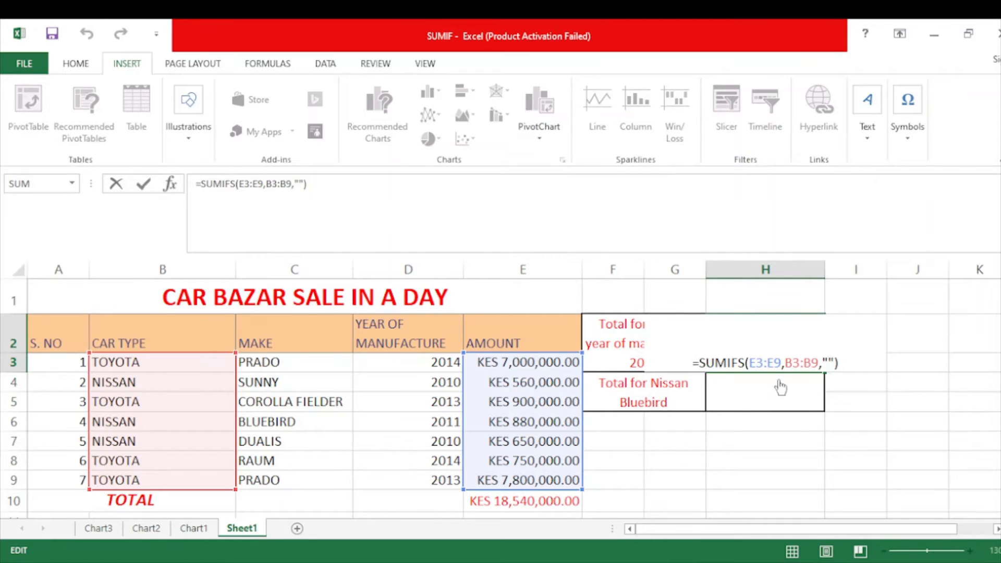
type("TO")
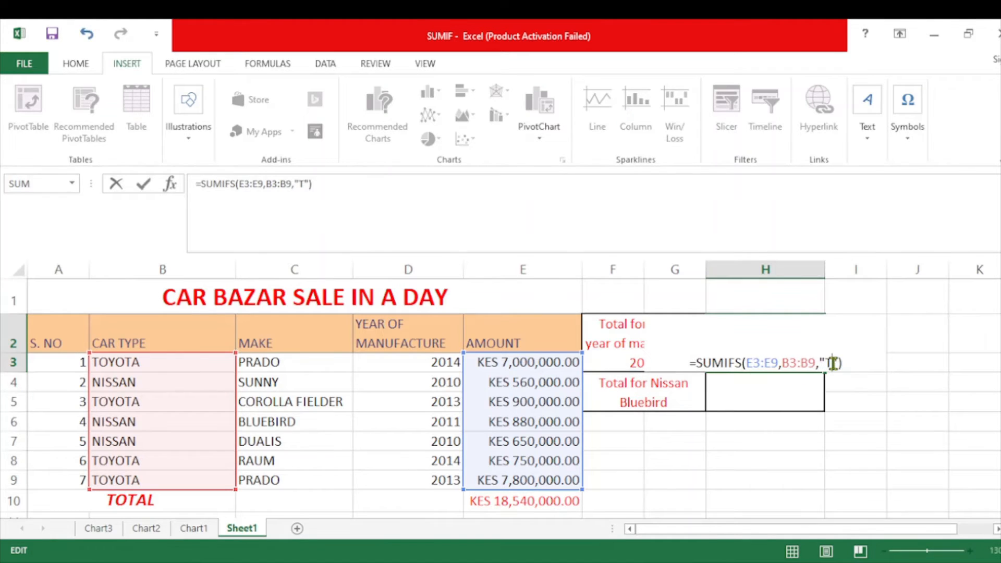
type("YO")
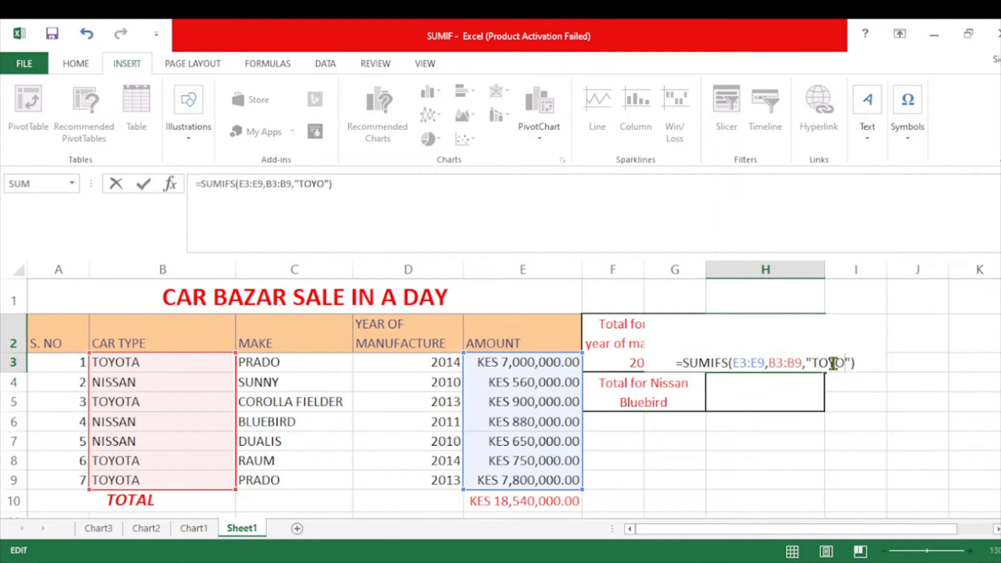
type("TA")
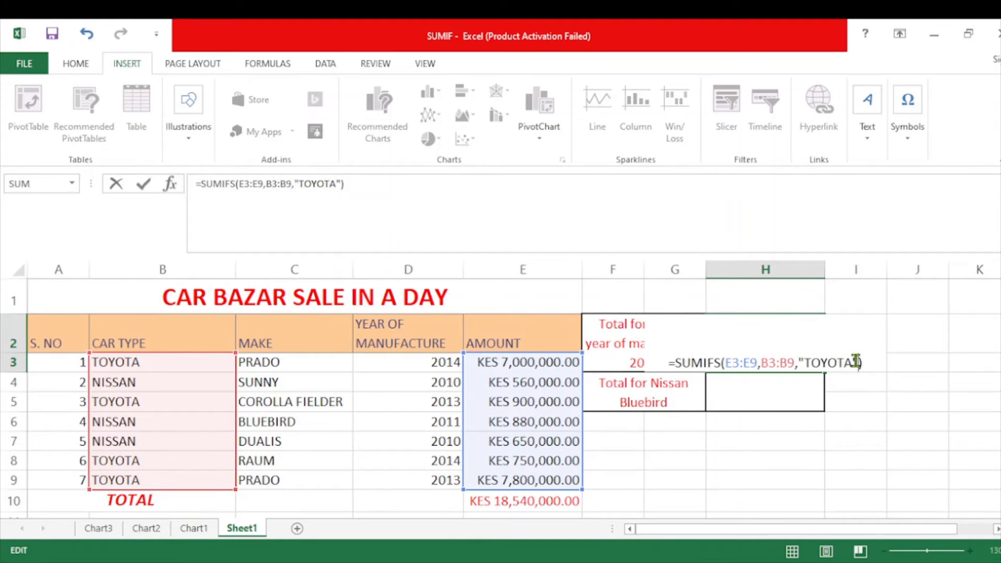
Complete the H2 formula with the manufacture years D3:D9 as second criteria range and "2014" as criterion, and enter it
type(",")
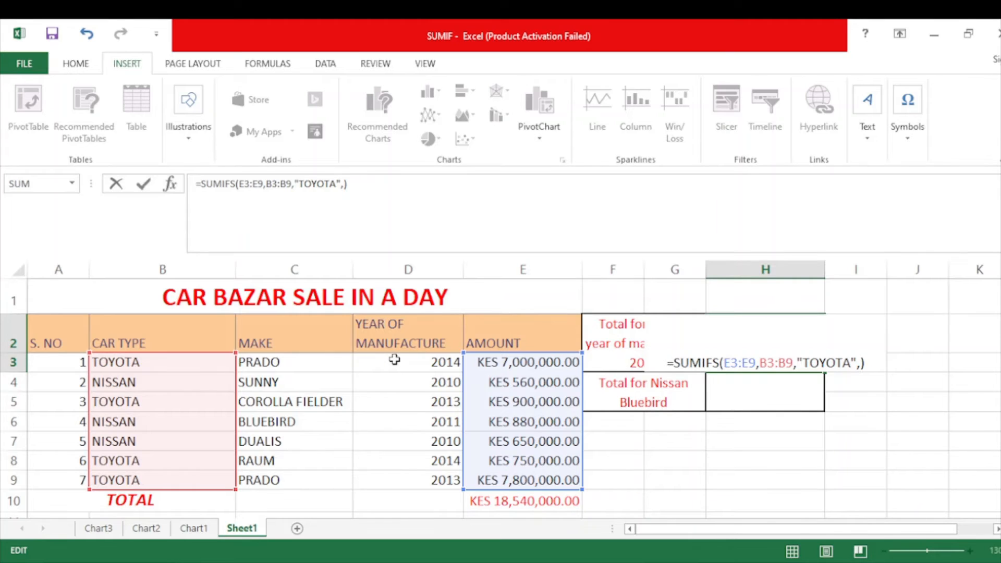
left_click_drag(394, 360, 401, 476)
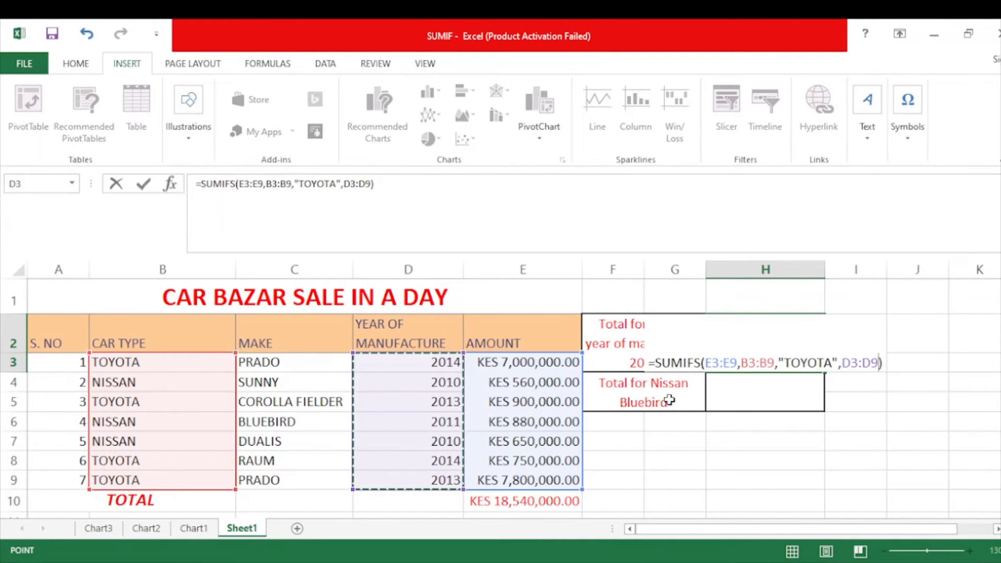
type(",")
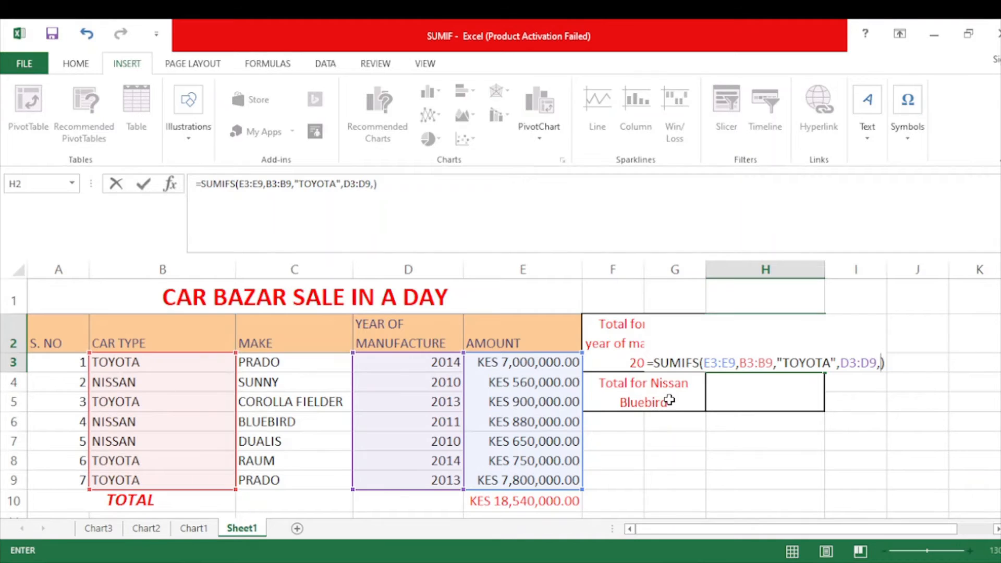
type("\"\"")
key("shift+Tab")
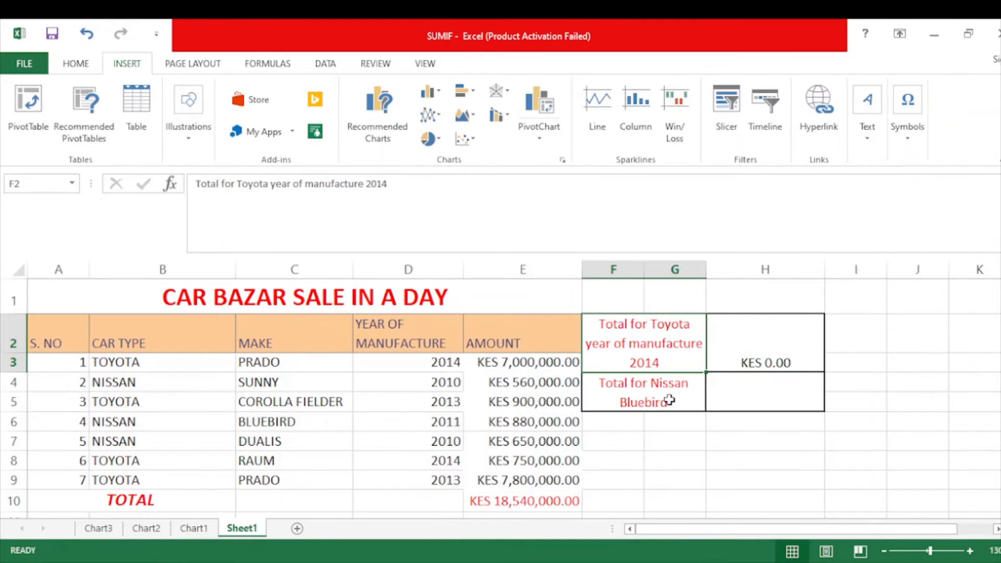
double_click(791, 334)
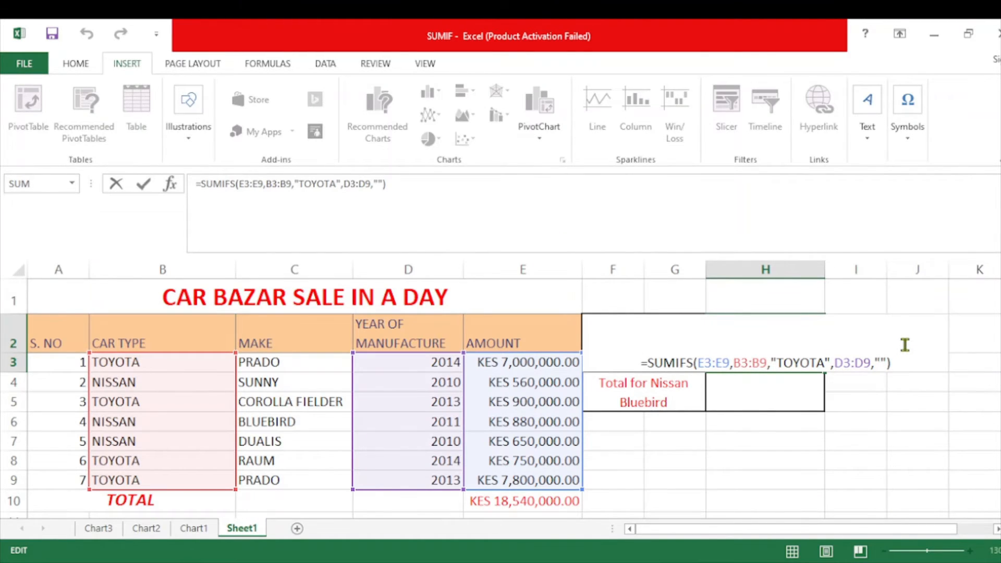
type("2014")
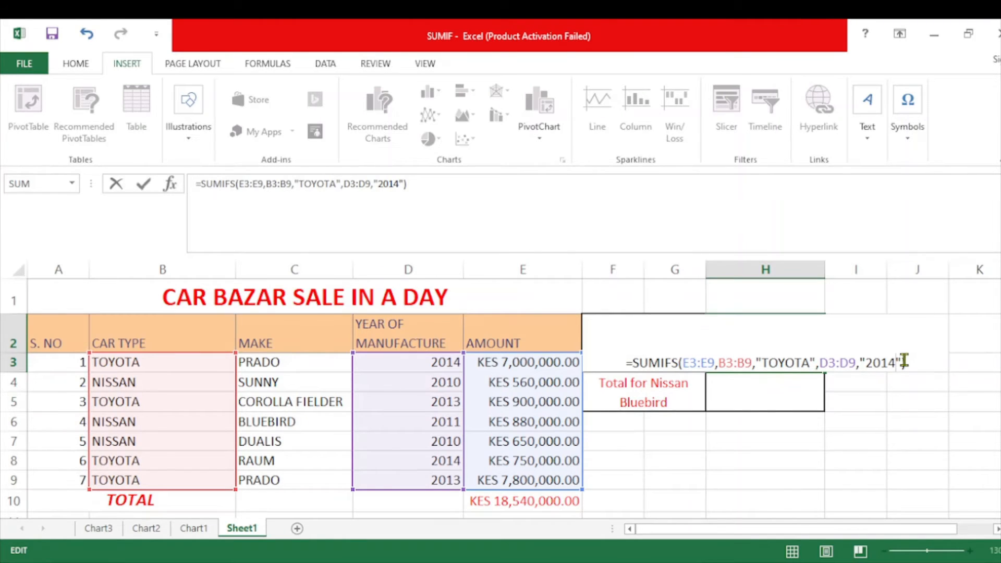
left_click(621, 362)
key("Return")
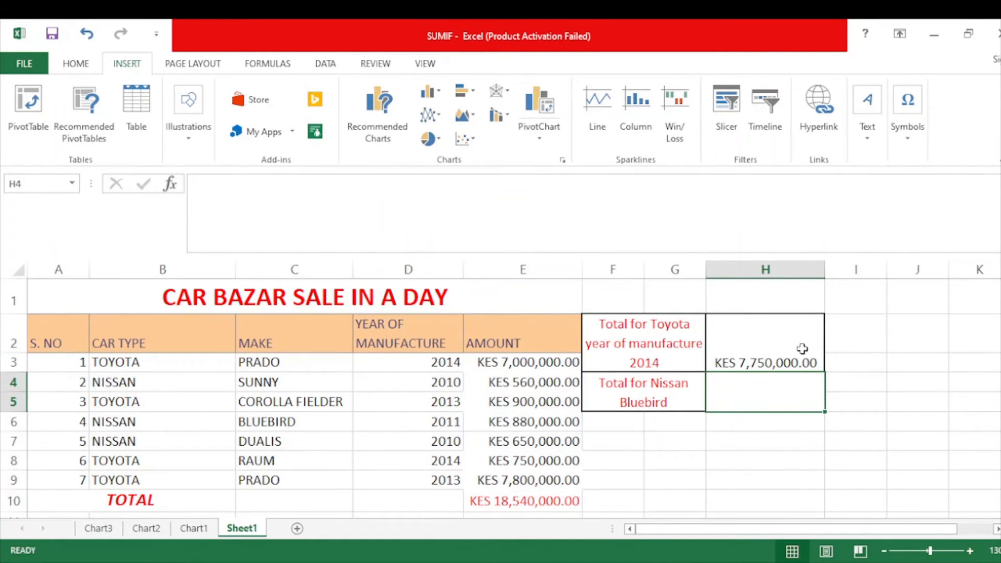
Highlight the Toyota Prado 2014 row, cells B3:E3, with a yellow fill
left_click(799, 345)
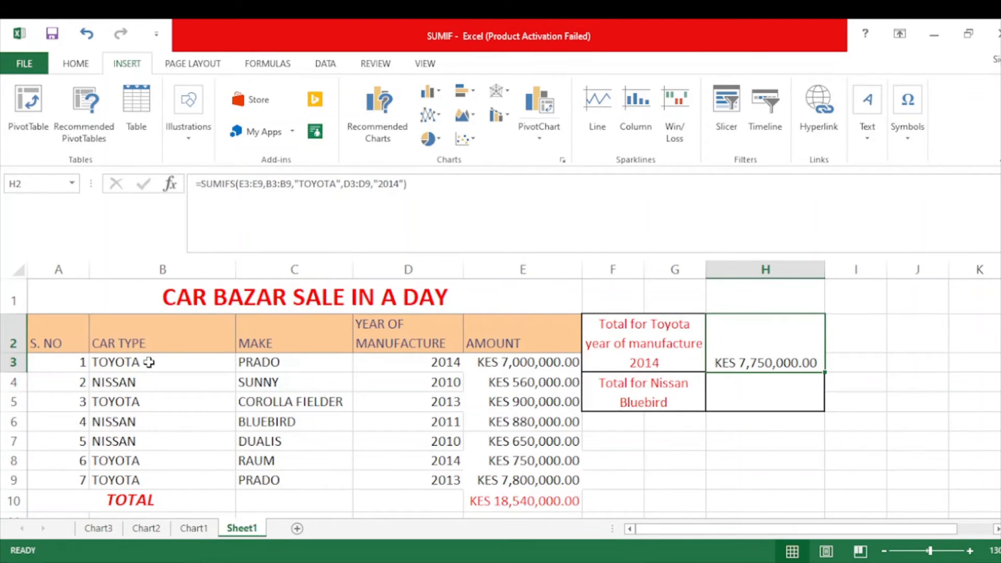
left_click(150, 363)
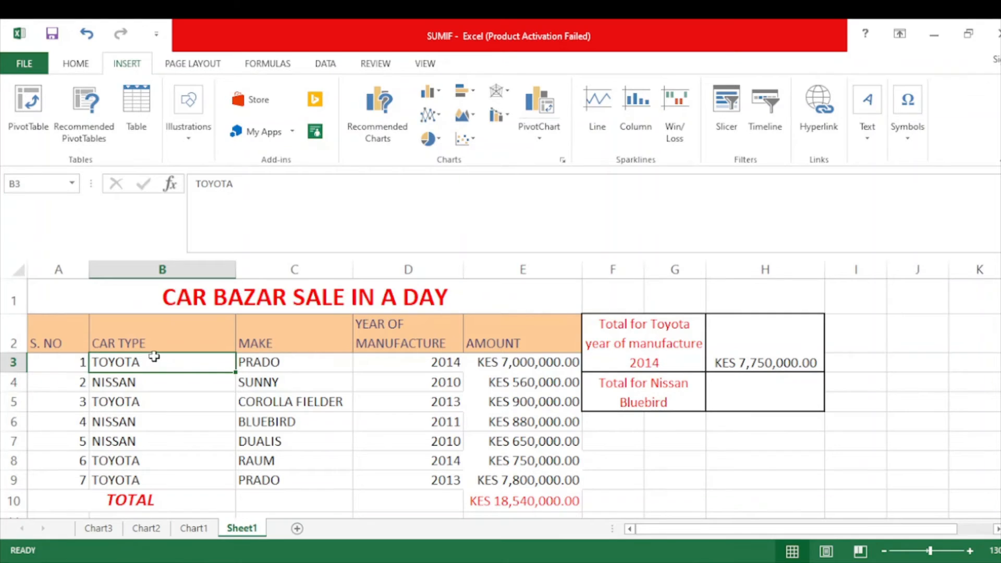
left_click_drag(155, 361, 513, 367)
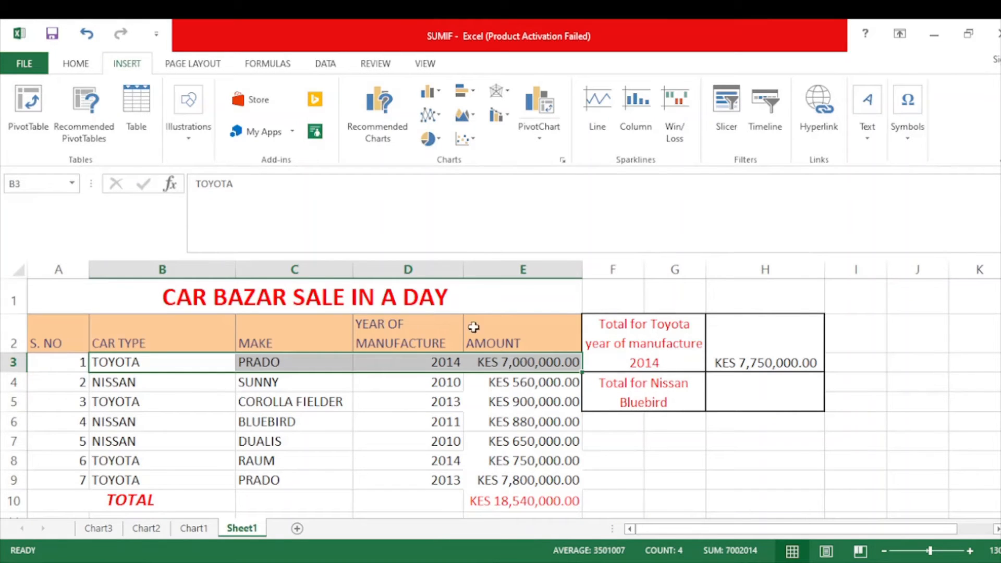
left_click(73, 63)
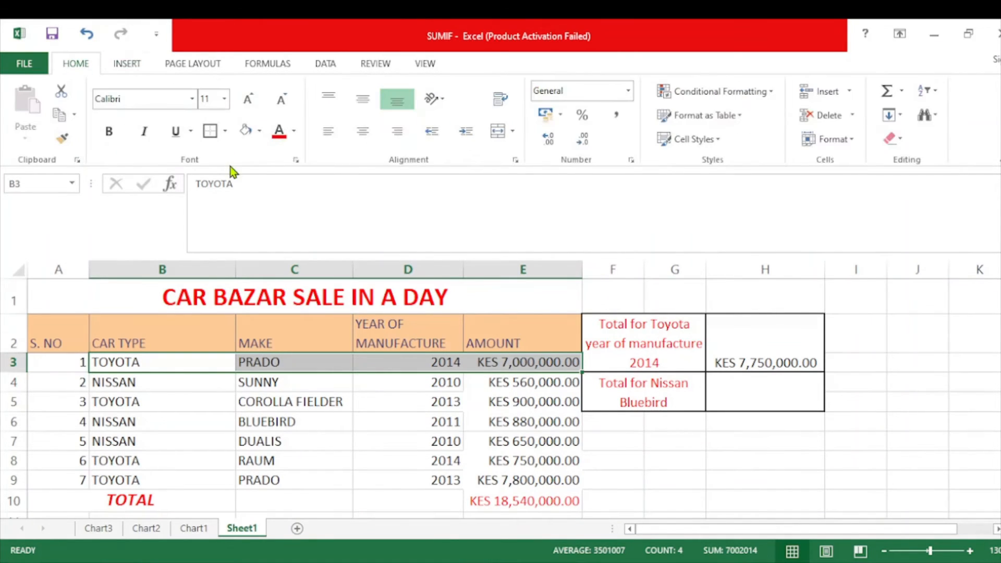
left_click(245, 131)
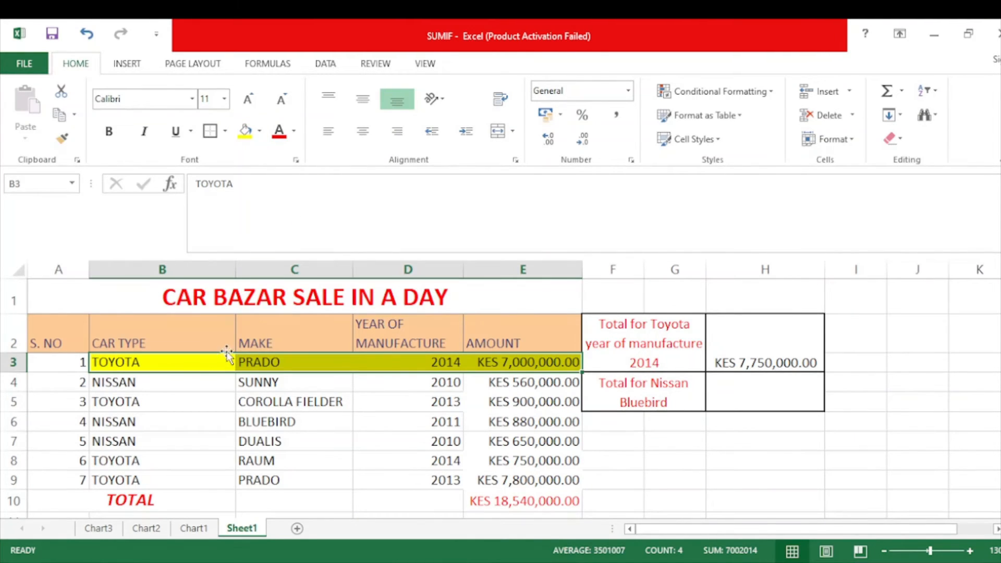
Highlight the Toyota Raum 2014 row, cells B8:E8, with the same yellow fill
left_click_drag(104, 405, 414, 400)
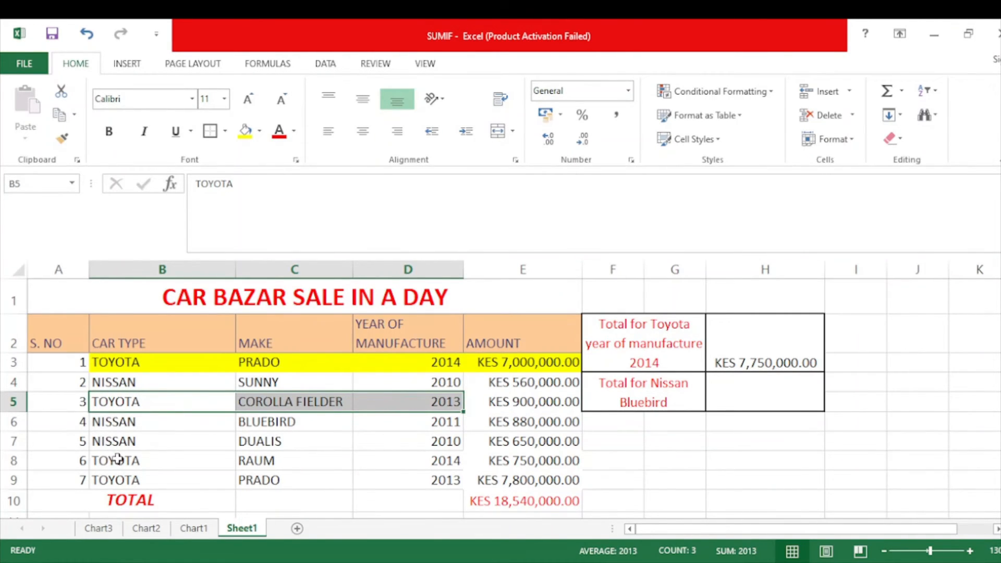
left_click_drag(119, 459, 405, 464)
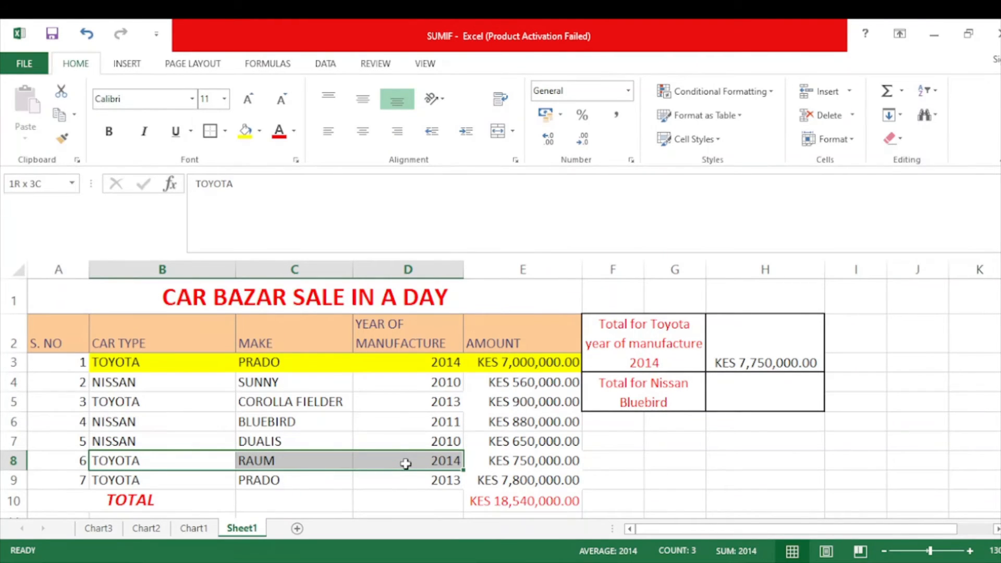
left_click_drag(407, 464, 507, 462)
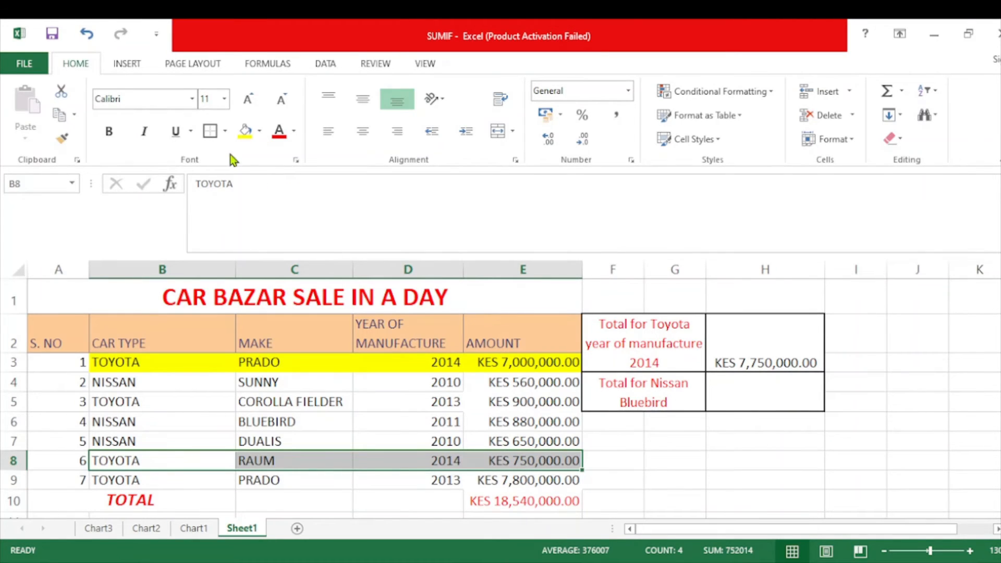
left_click(243, 137)
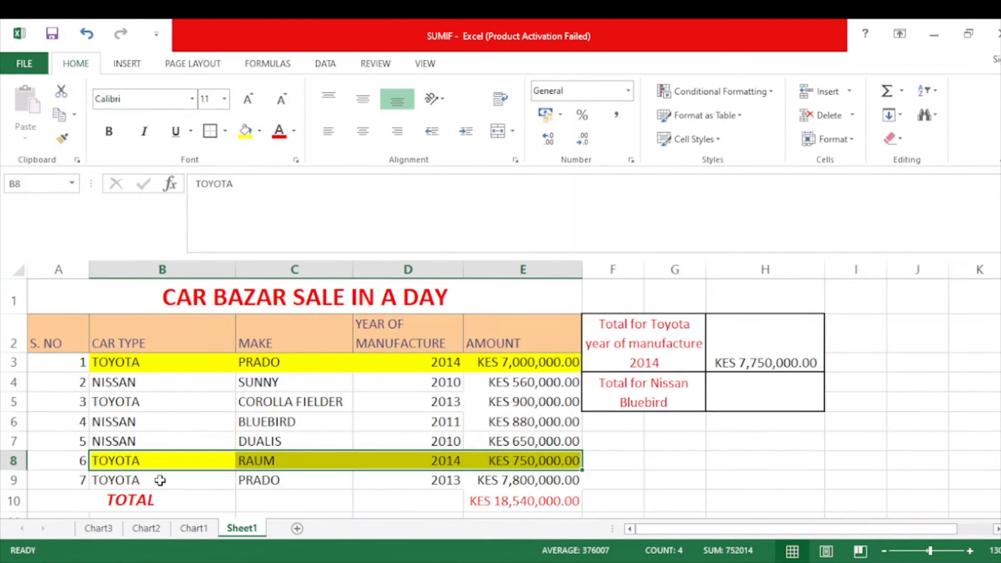
left_click(217, 474)
left_click_drag(217, 474, 447, 472)
left_click(527, 361)
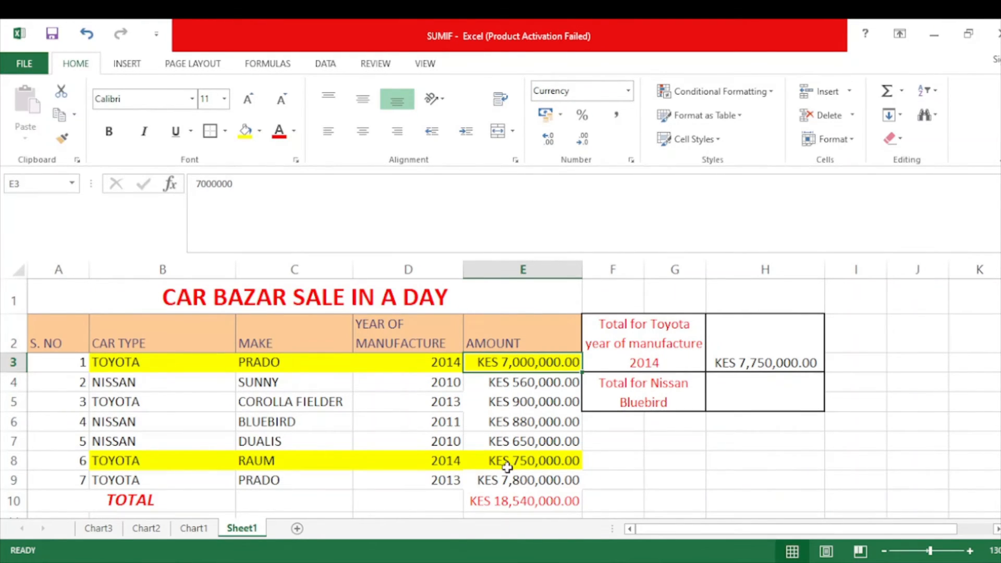
left_click(755, 346)
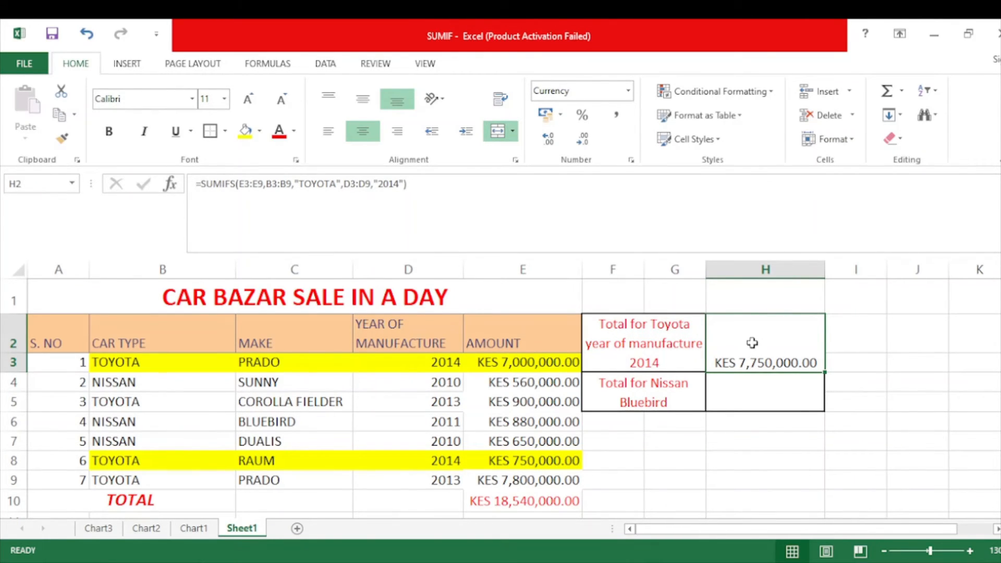
Start a SUMIFS formula in H4 for the Nissan Bluebird total, with the amounts E3:E9 as the sum range
left_click(732, 385)
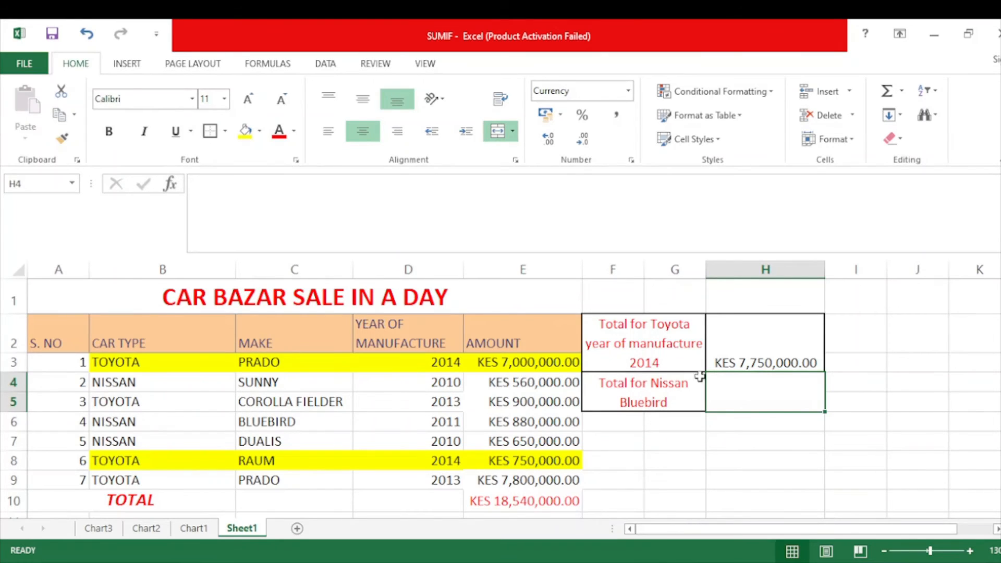
type("=")
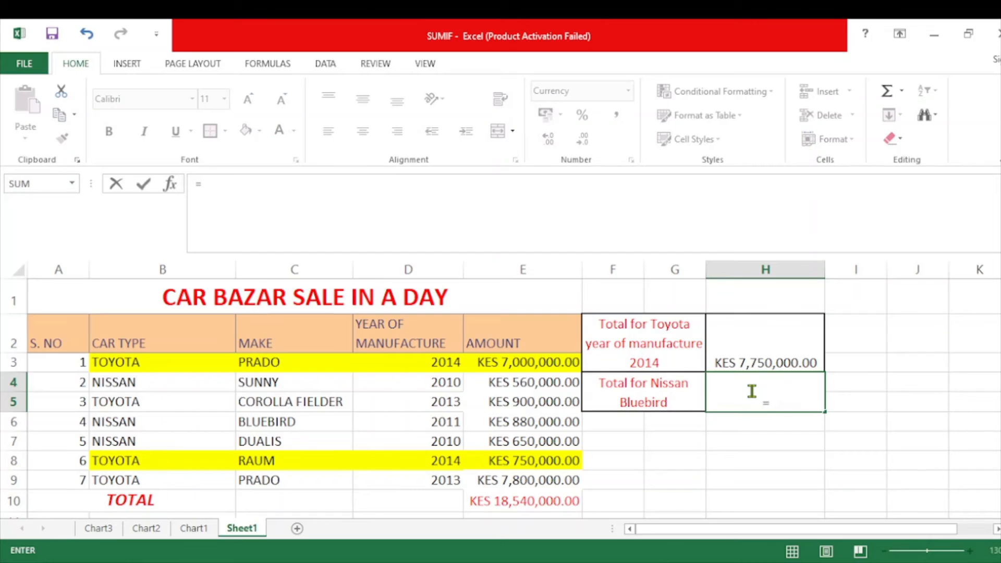
type("SUMIFS")
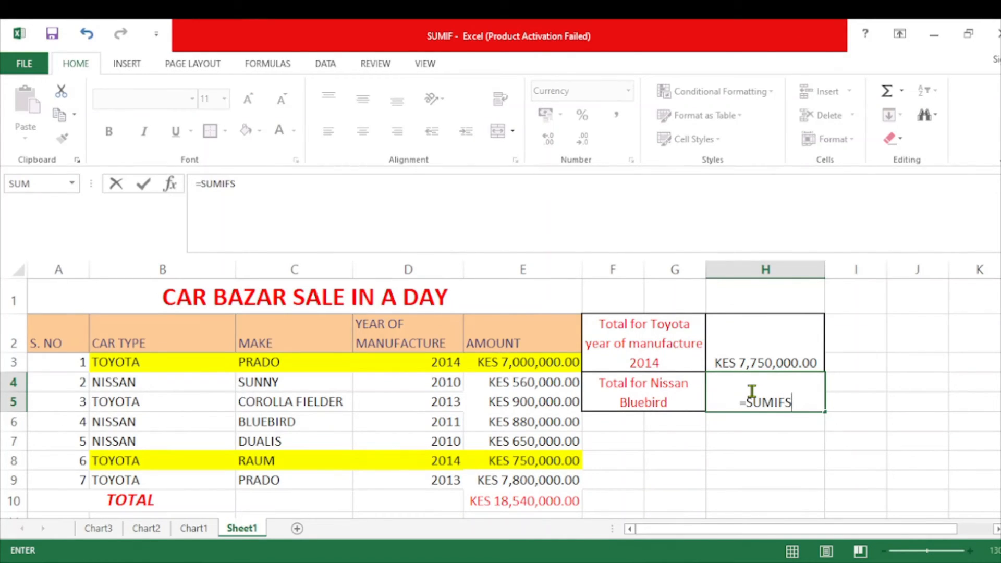
type("(")
left_click_drag(528, 363, 527, 481)
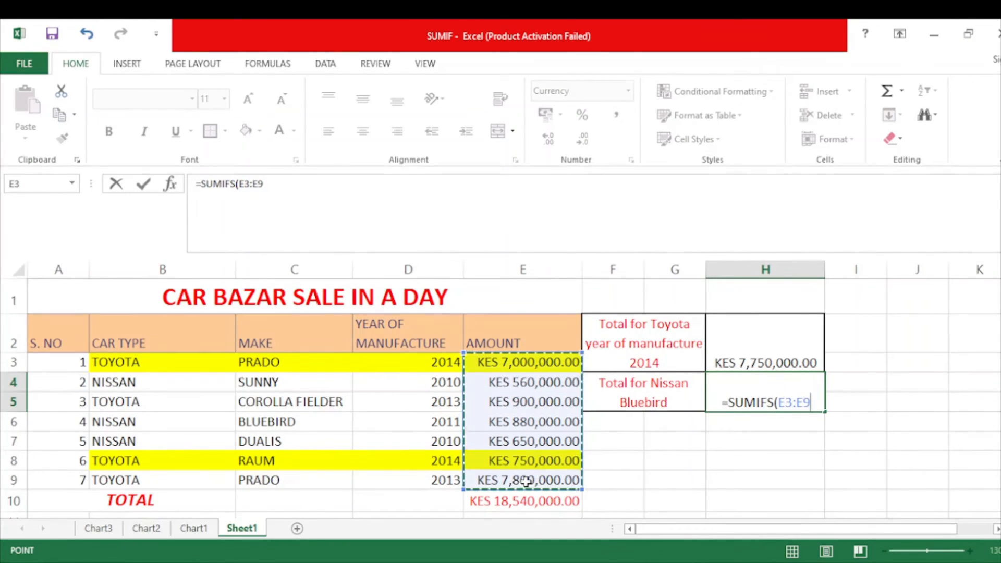
type(",")
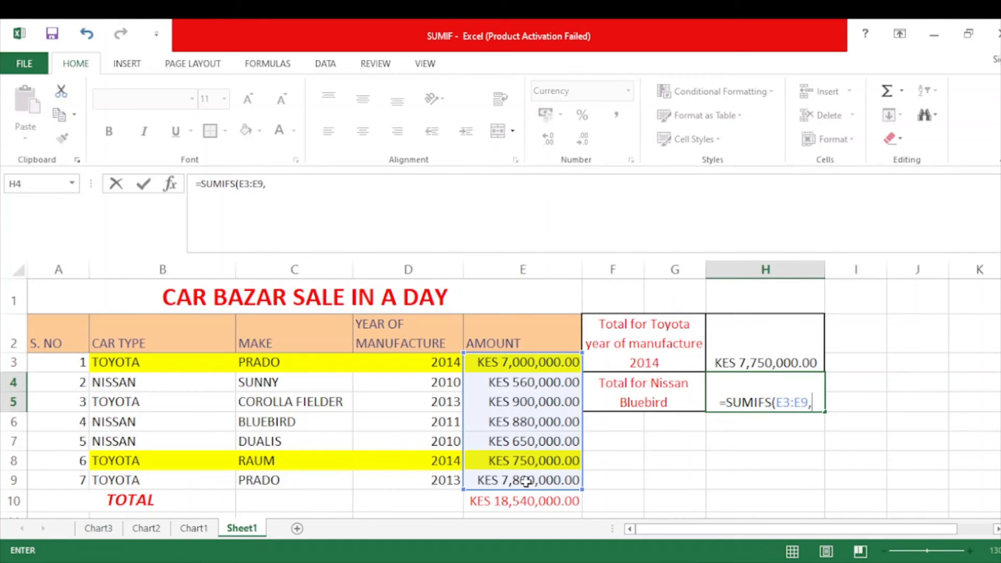
Add car types B3:B9 with criterion "NISSAN" to the H4 formula, followed by the makes C3:C9 as second criteria range
left_click(158, 362)
left_click_drag(159, 362, 148, 479)
type(",")
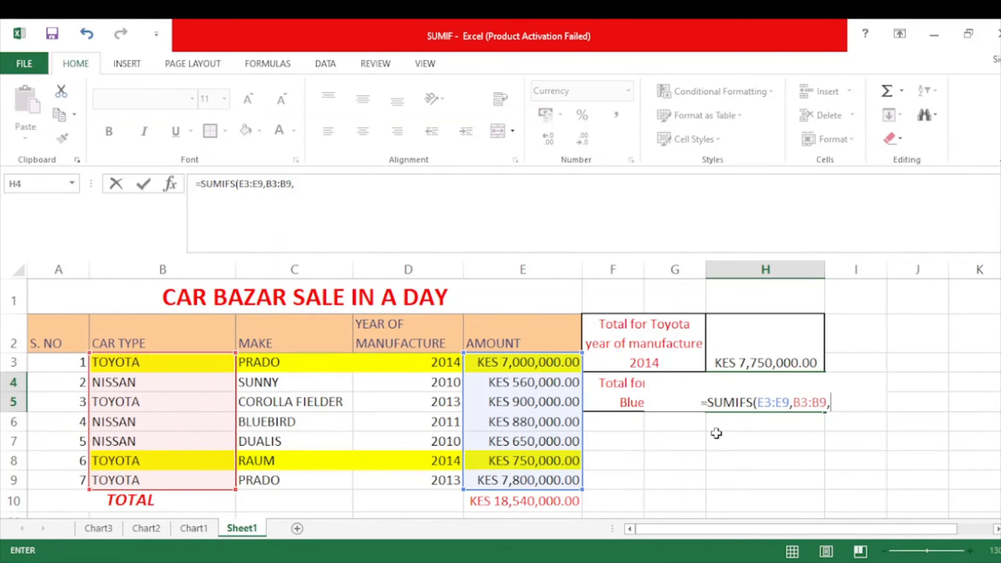
key("Return")
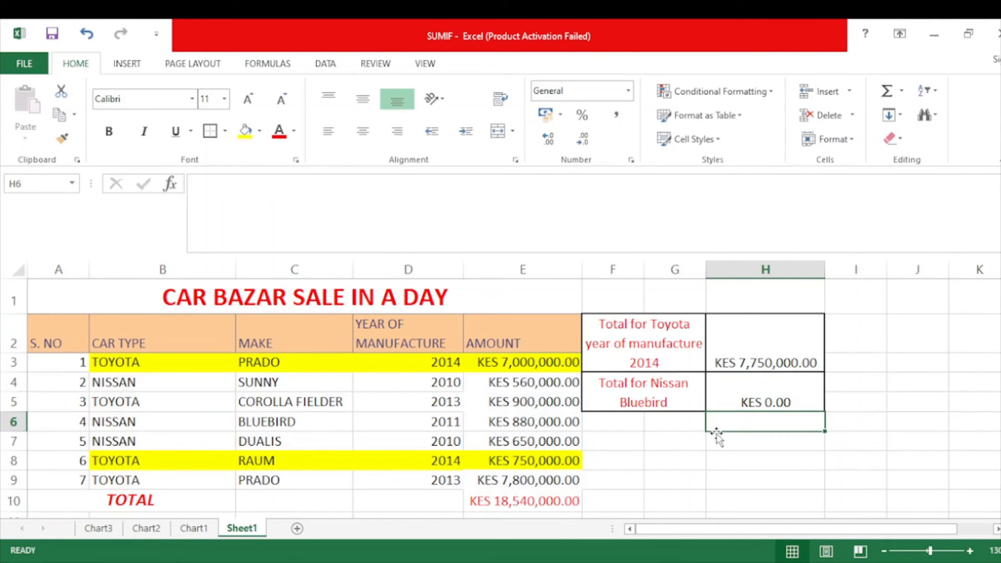
double_click(744, 409)
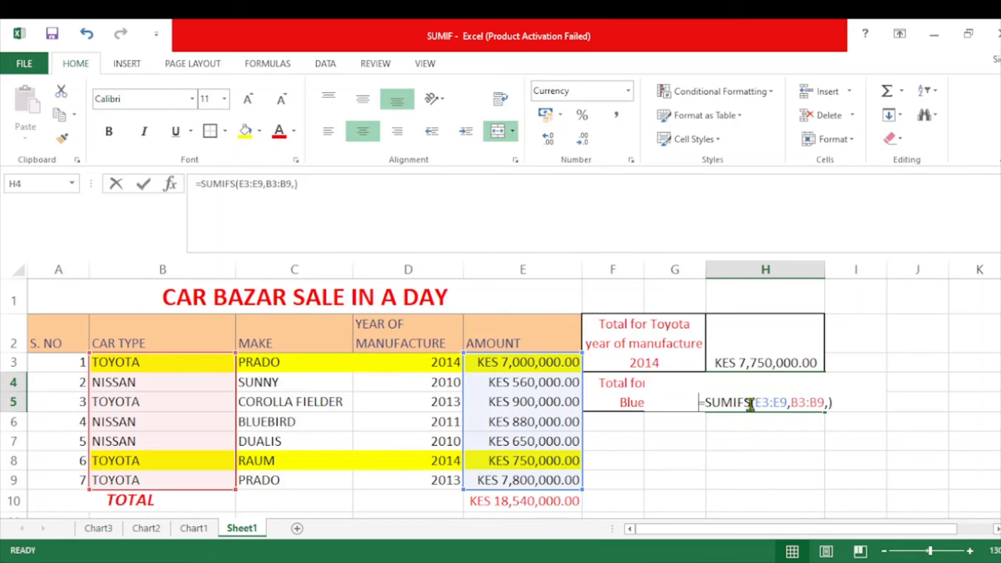
left_click(826, 402)
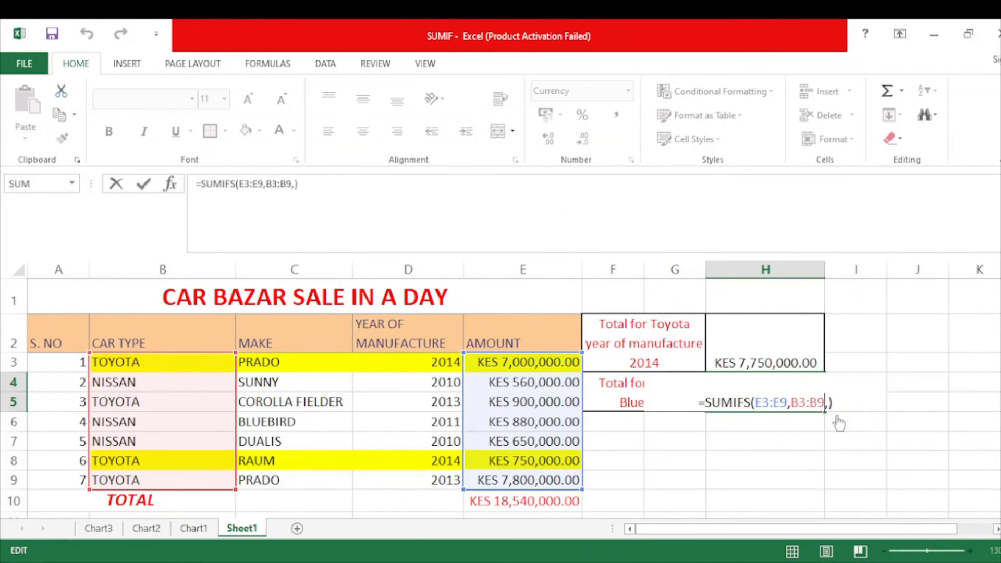
type("\"\"")
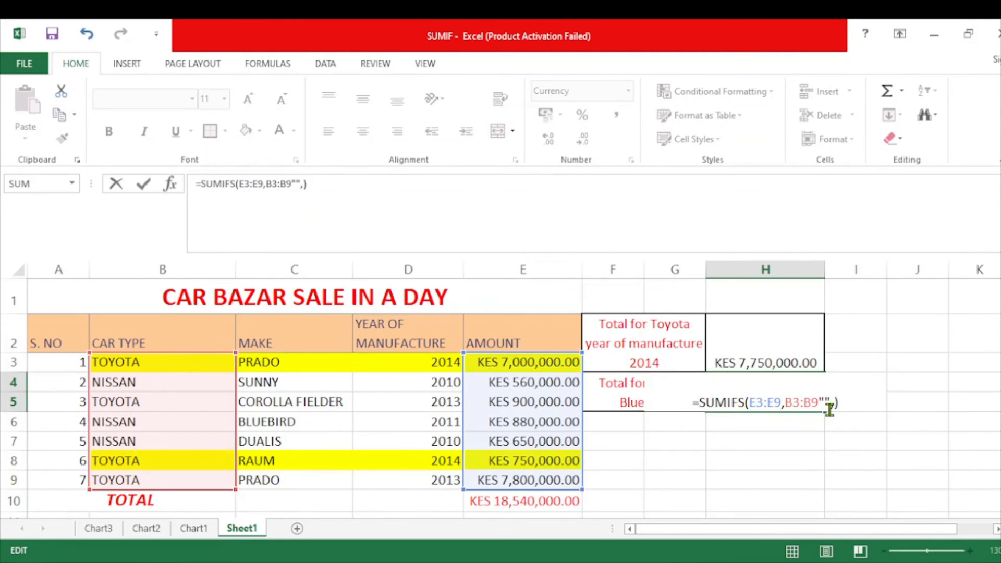
type("NISSAN")
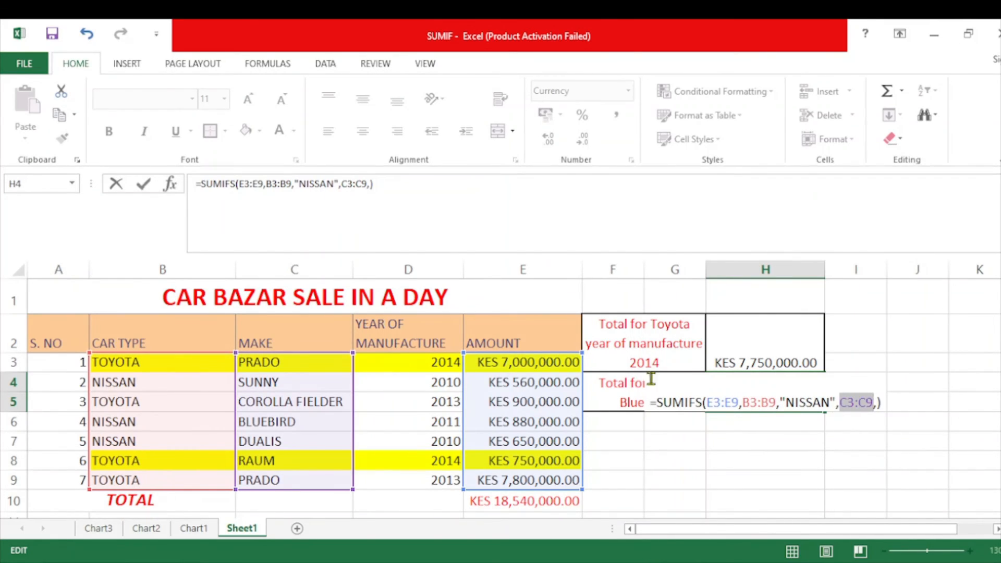
Complete the H4 formula with "BLUEBIRD" as the criterion for the makes, and enter it
left_click(878, 404)
type("\"\"")
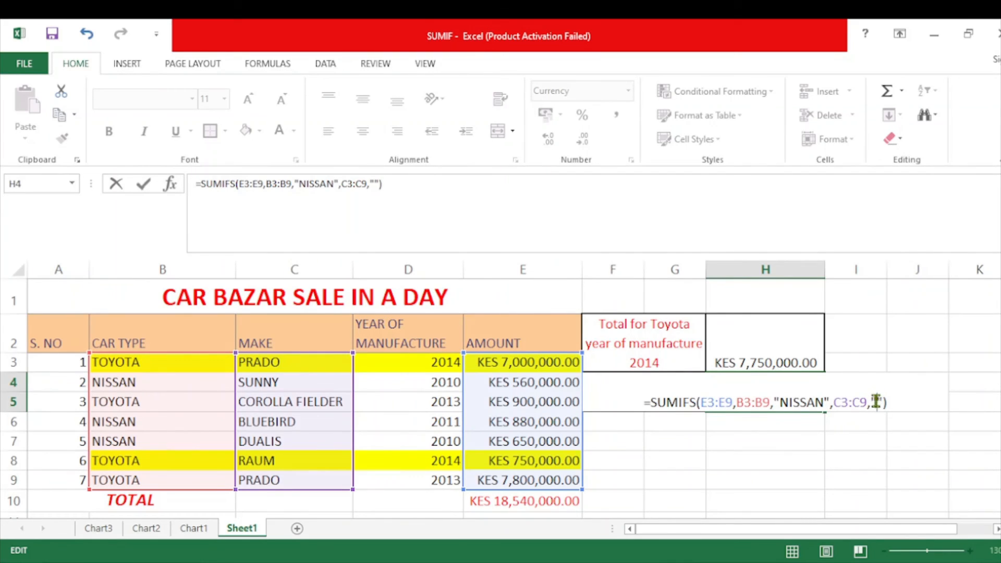
key("Left")
type("BLU")
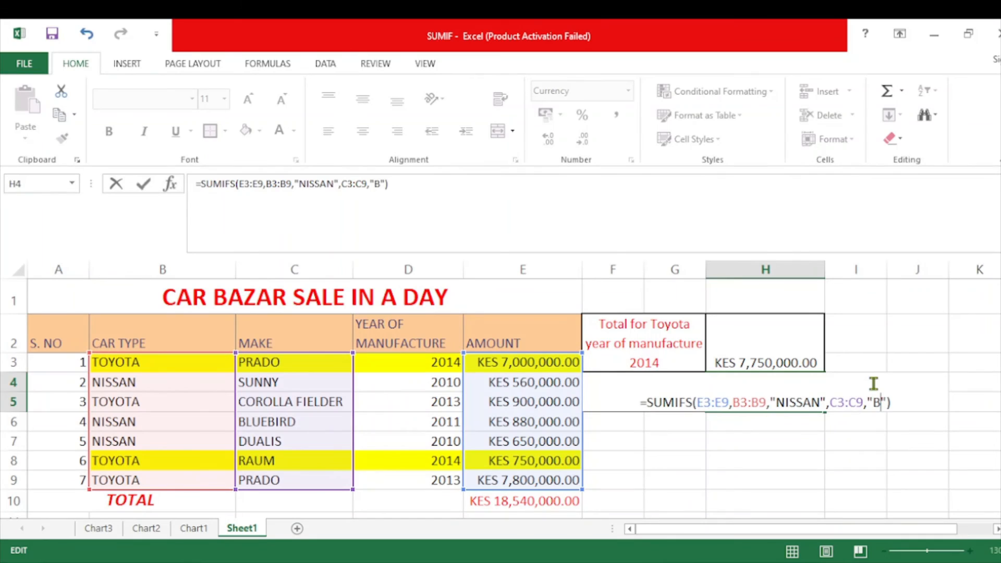
type("EBIR")
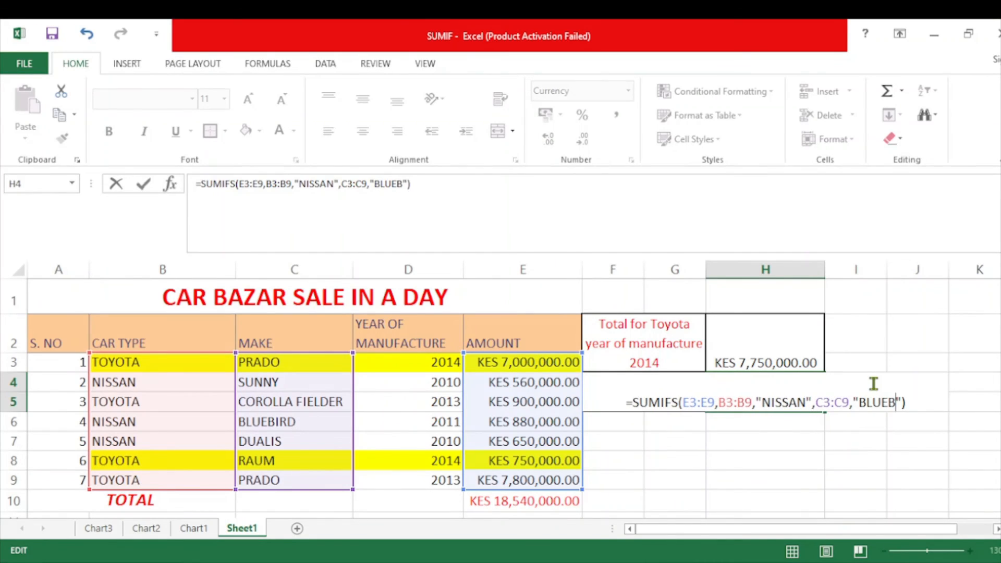
type("D")
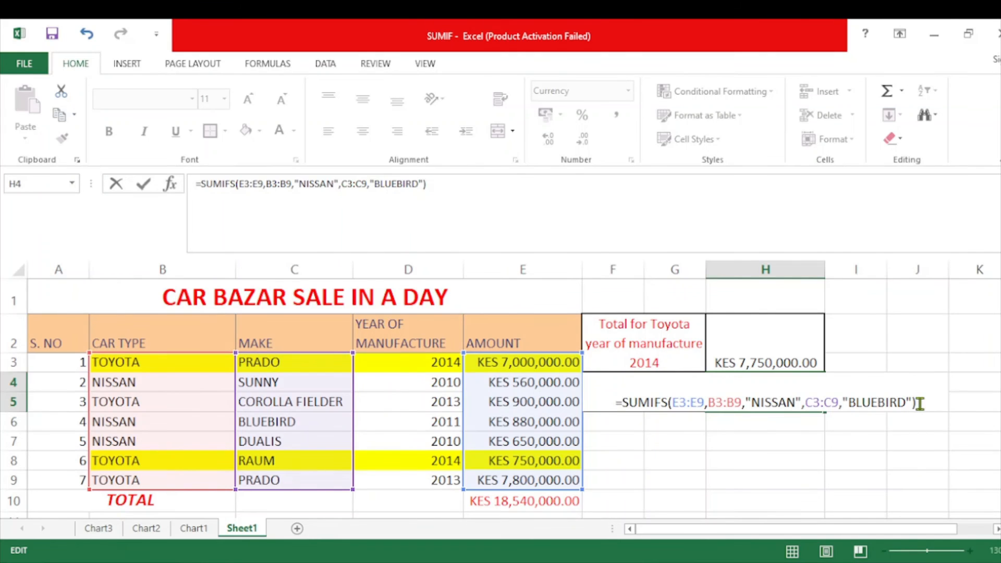
key("Return")
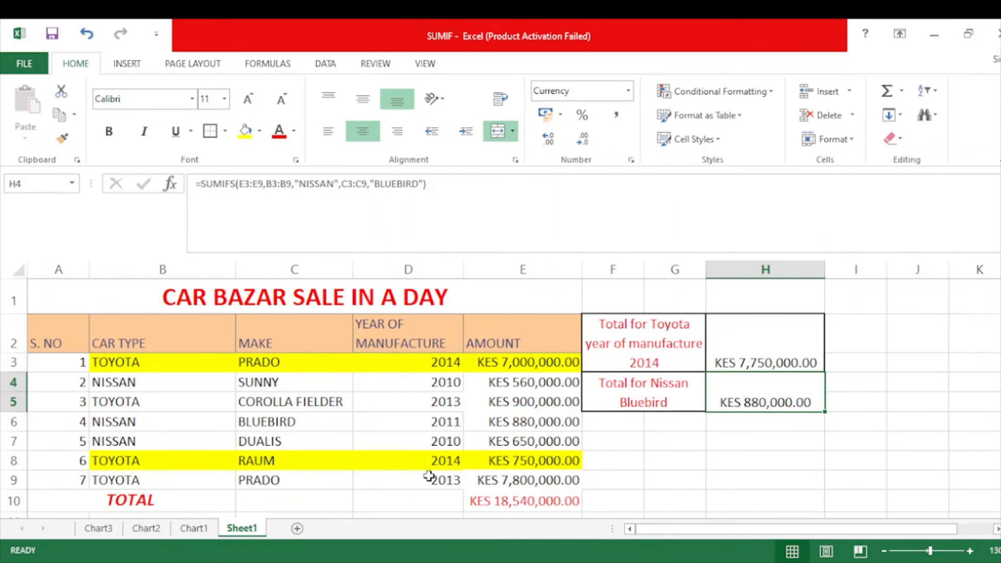
Highlight the Nissan Bluebird row, cells B6:E6, with an orange fill
left_click(318, 424)
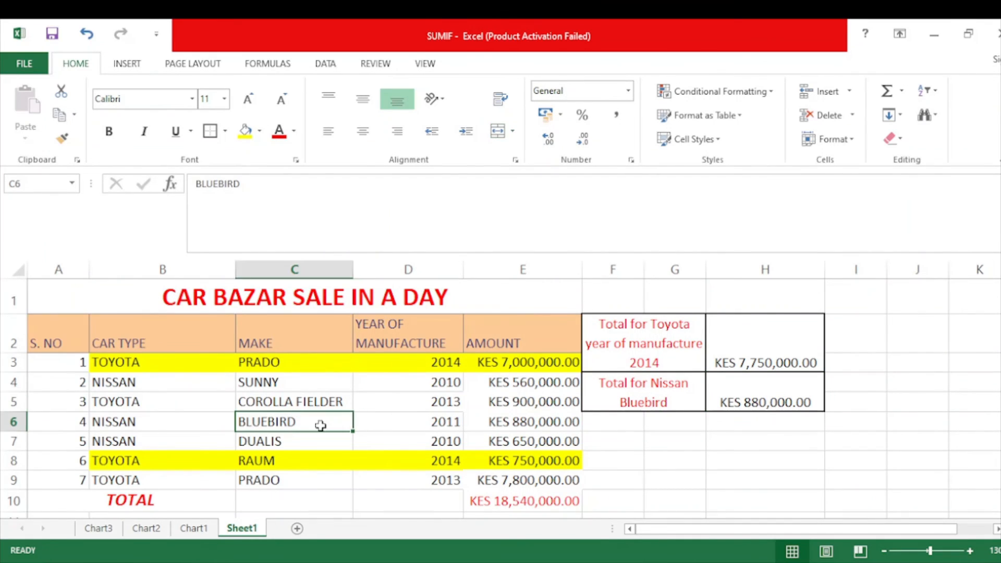
left_click(510, 426)
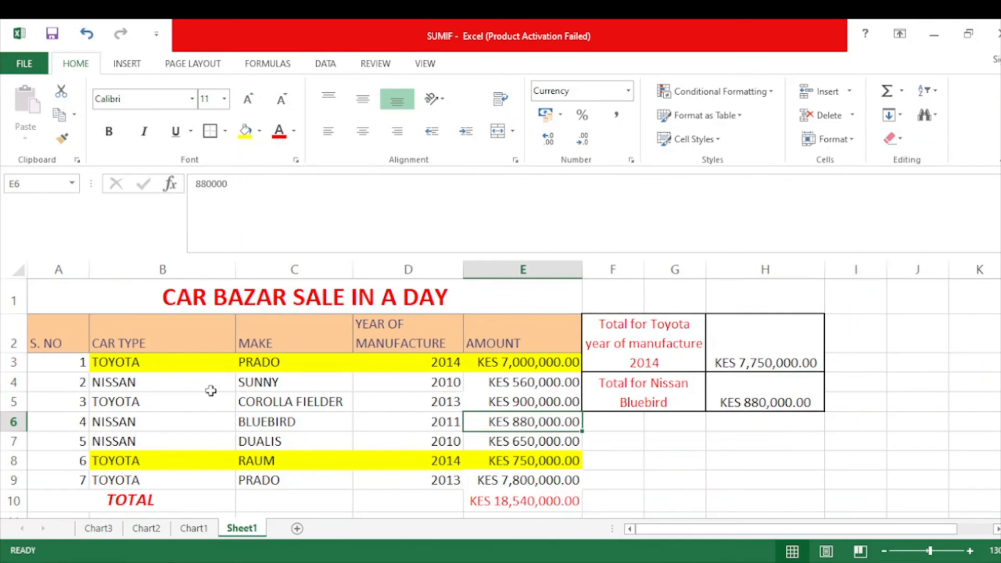
left_click_drag(134, 420, 550, 427)
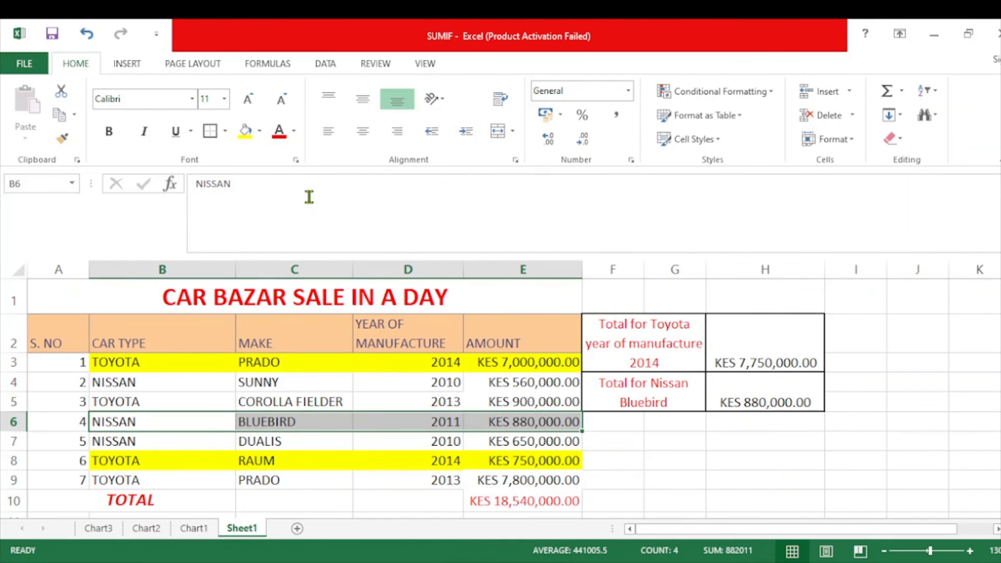
left_click(245, 132)
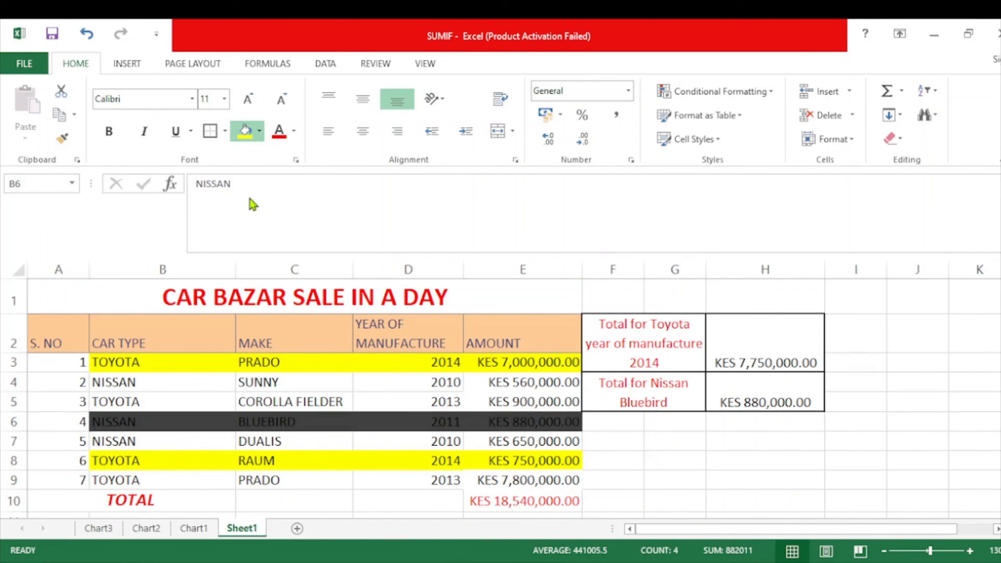
left_click(302, 165)
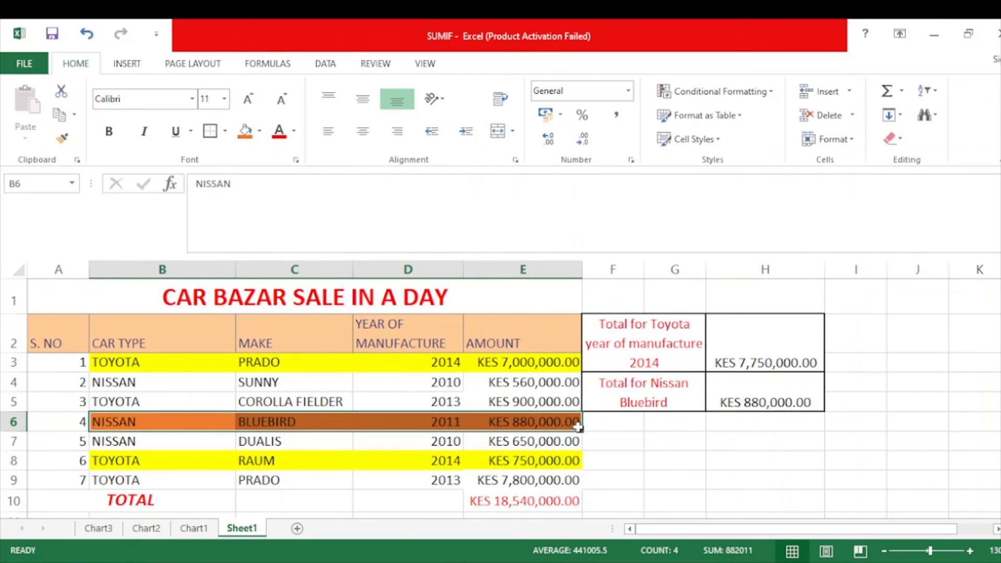
left_click(638, 393)
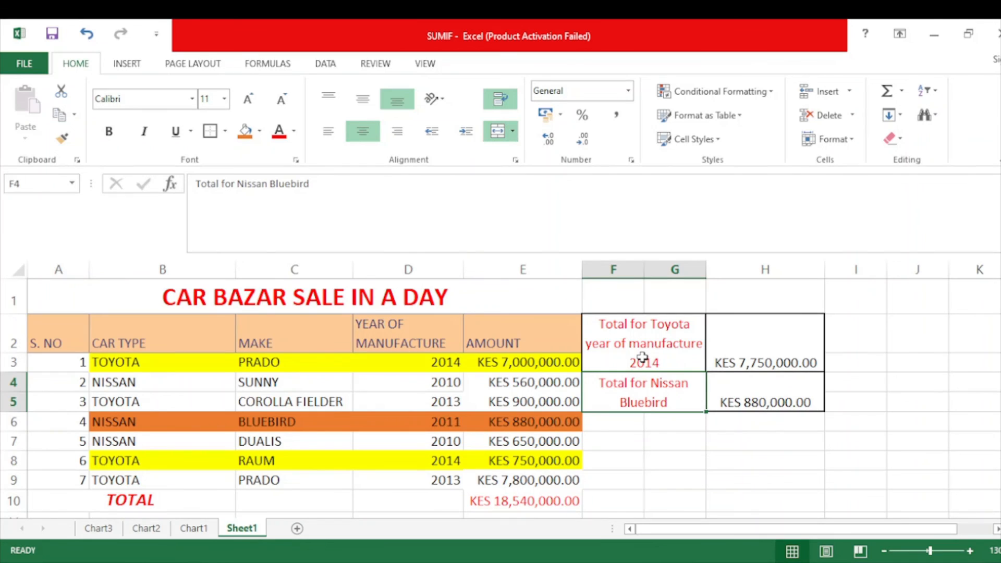
left_click(716, 562)
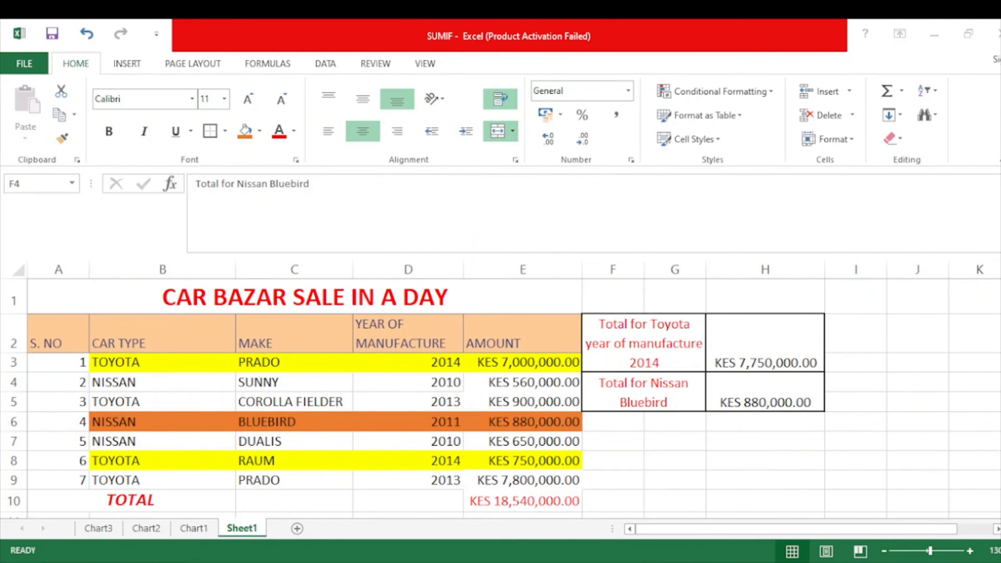